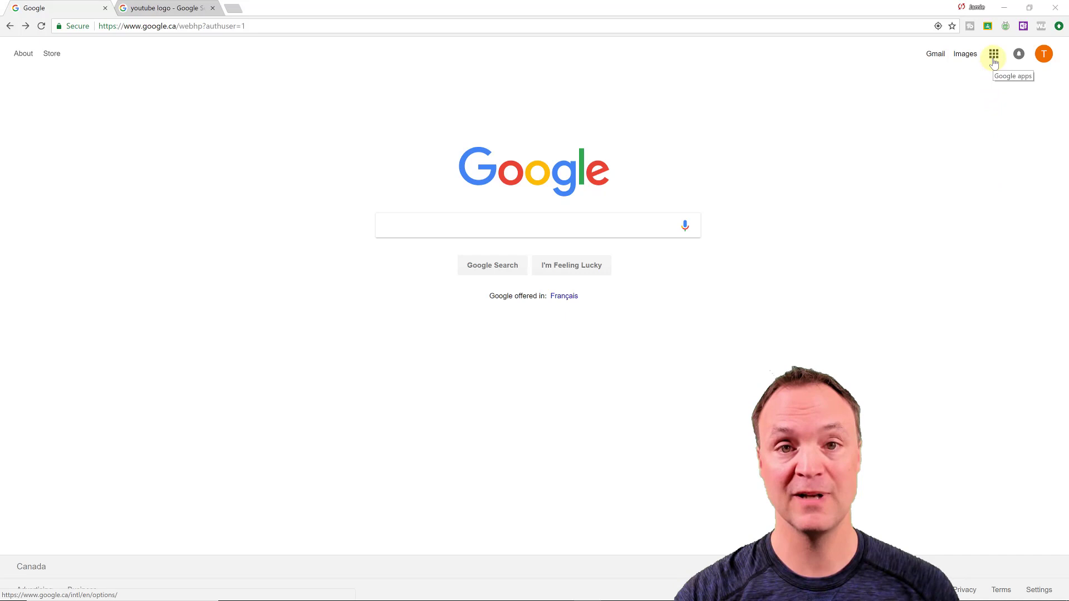
Step: Go to Google Drive from the apps grid and create a 'Thumbnails' folder in My Drive
{"action": "left_click", "coordinate": [994, 58]}
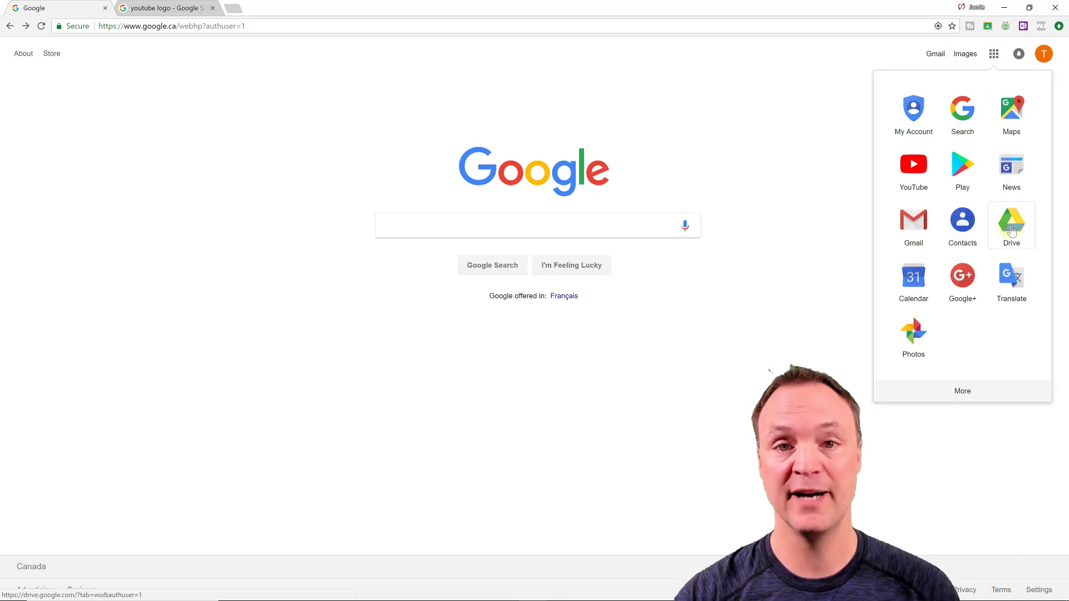
{"action": "left_click", "coordinate": [1012, 230]}
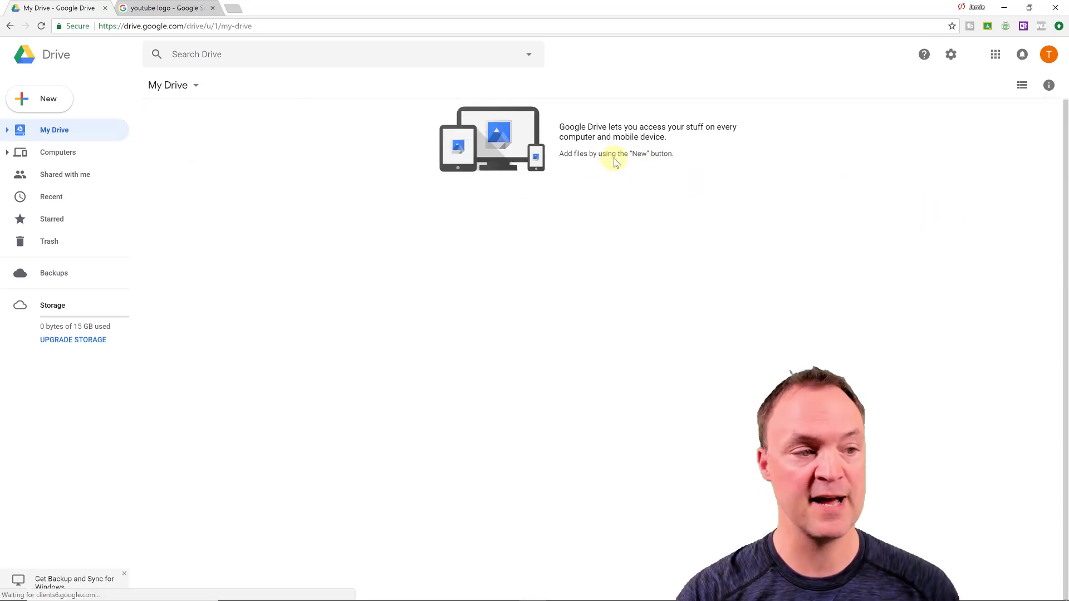
{"action": "right_click", "coordinate": [358, 246]}
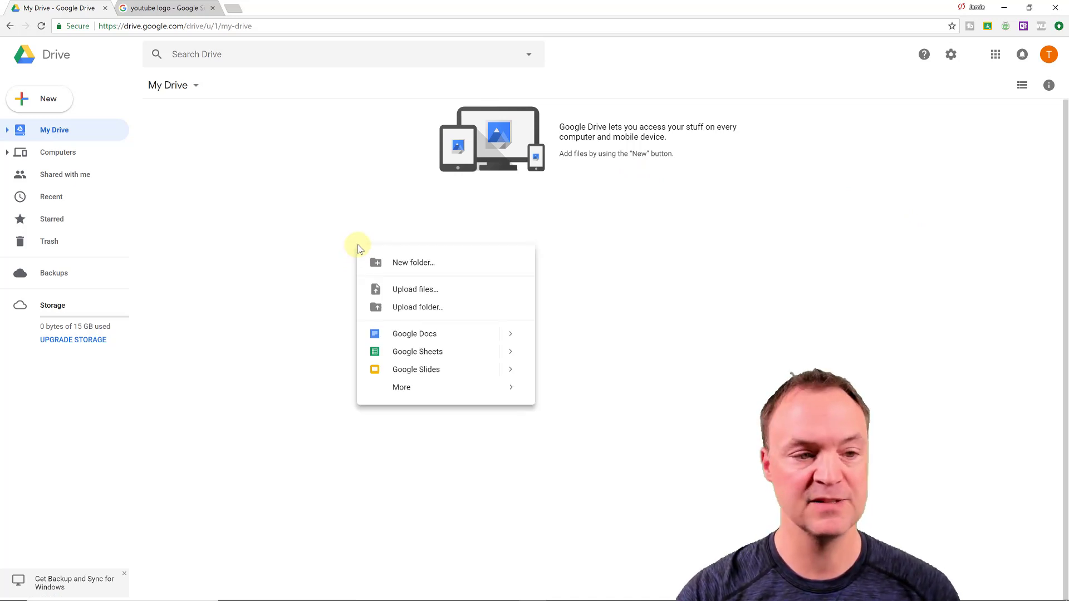
{"action": "left_click", "coordinate": [398, 263]}
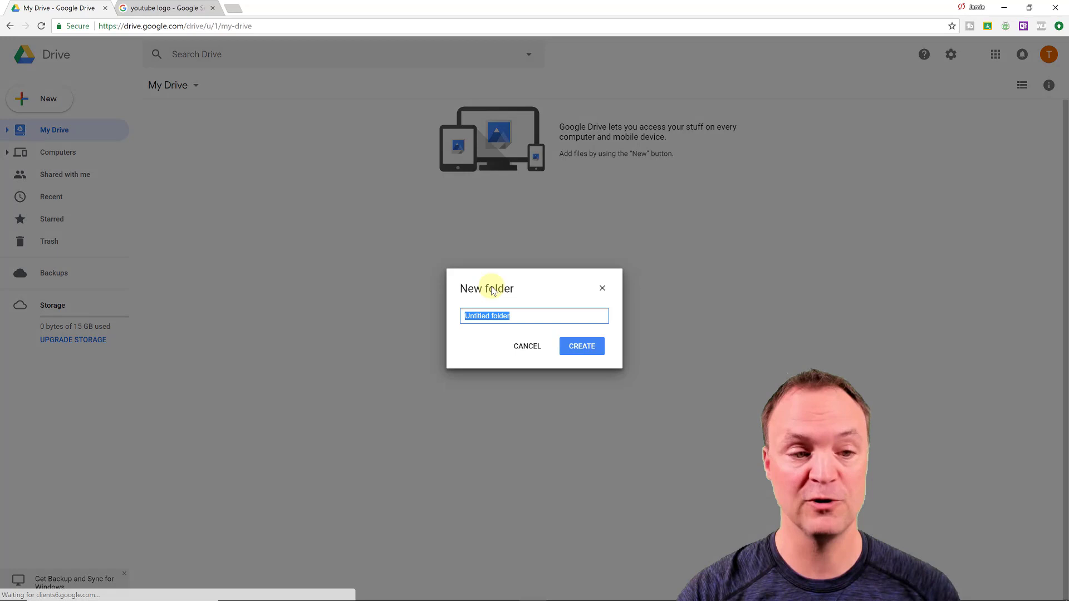
{"action": "type", "text": "Thumbnails"}
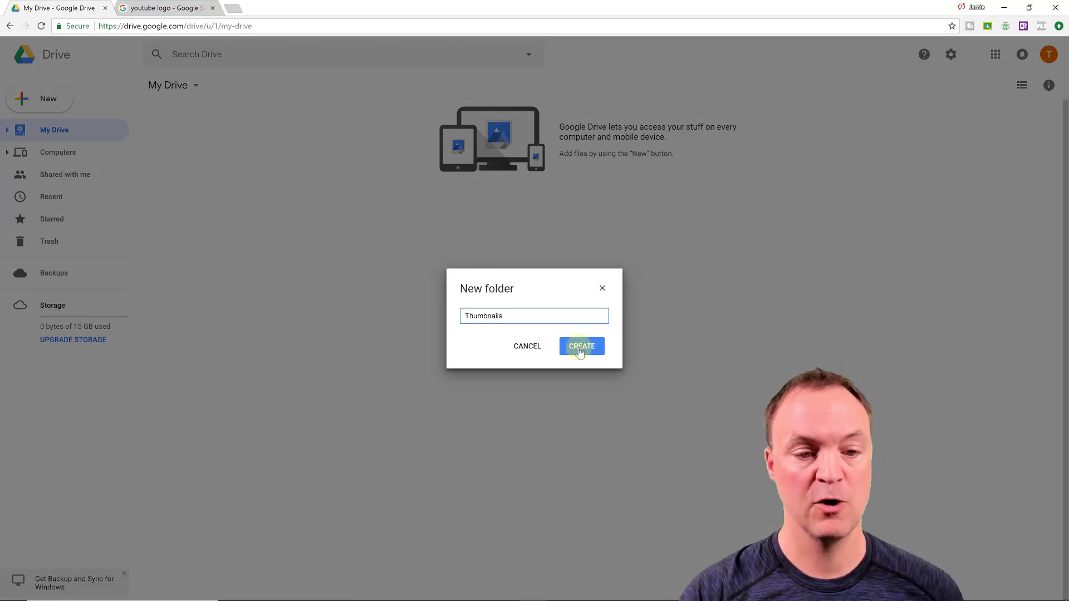
{"action": "left_click", "coordinate": [582, 350]}
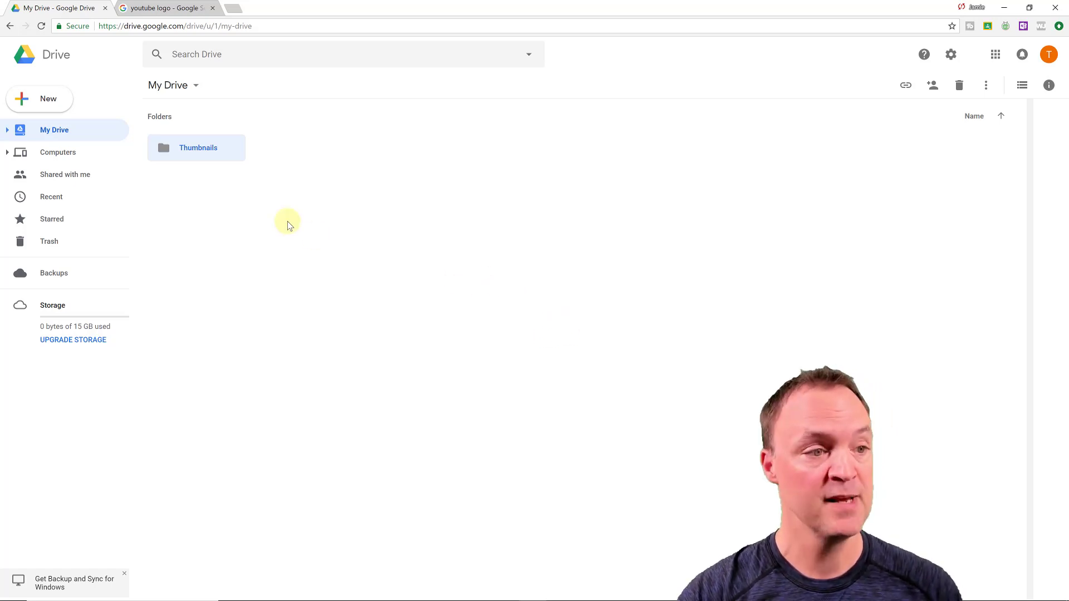
Step: Inside the Thumbnails folder, create a new Google Slides blank presentation
{"action": "double_click", "coordinate": [210, 152]}
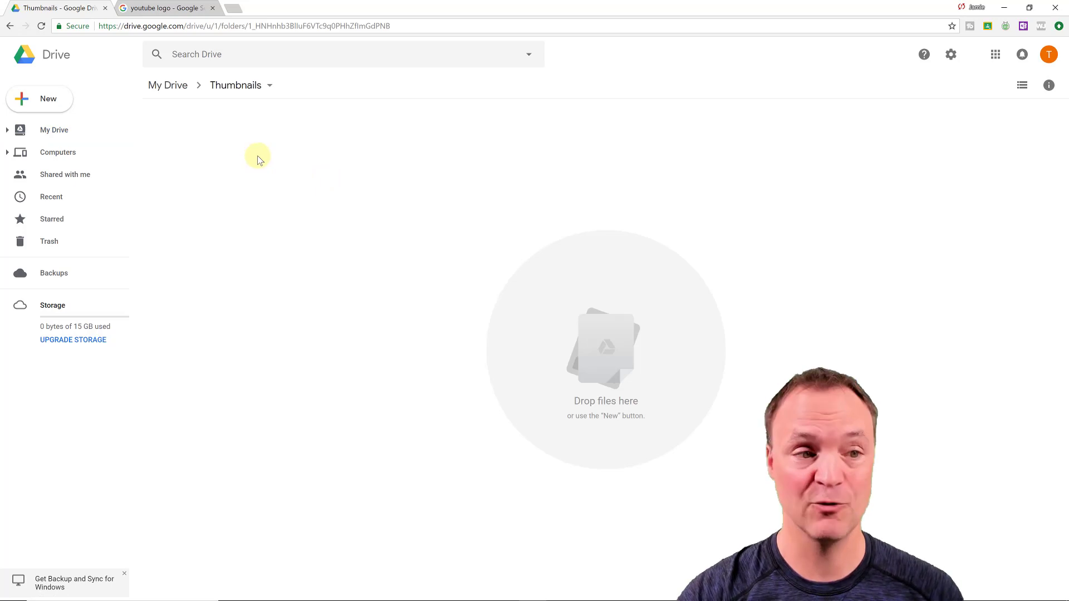
{"action": "right_click", "coordinate": [277, 159]}
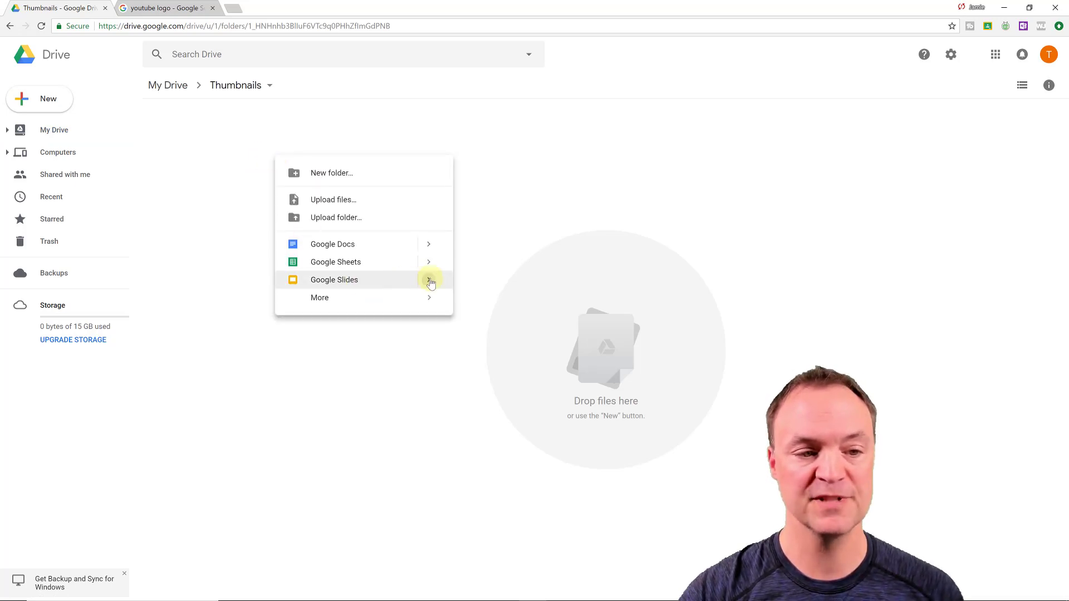
{"action": "mouse_move", "coordinate": [430, 279]}
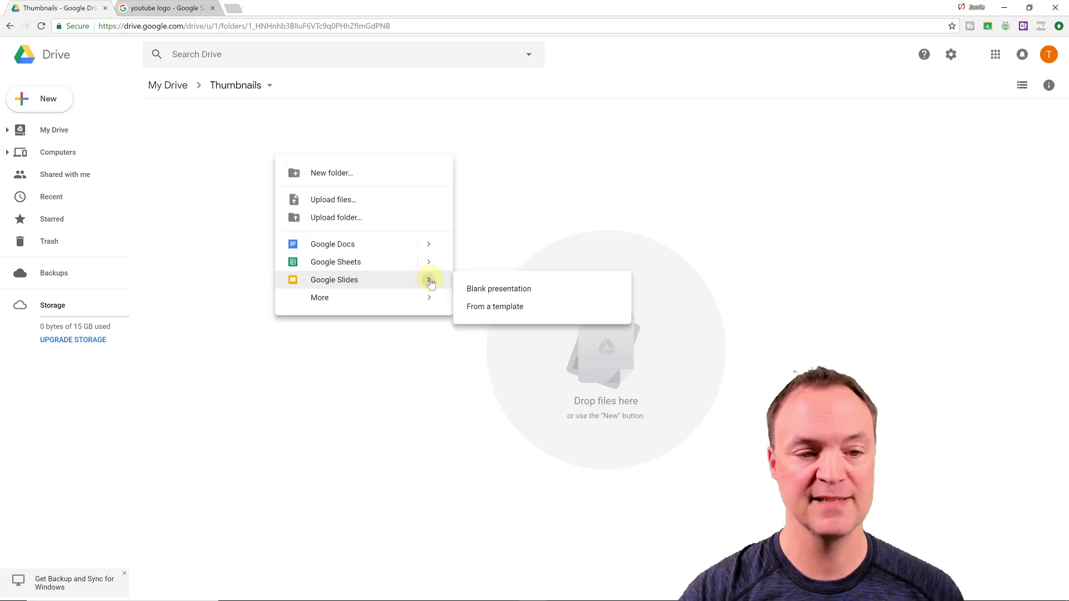
{"action": "left_click", "coordinate": [503, 292]}
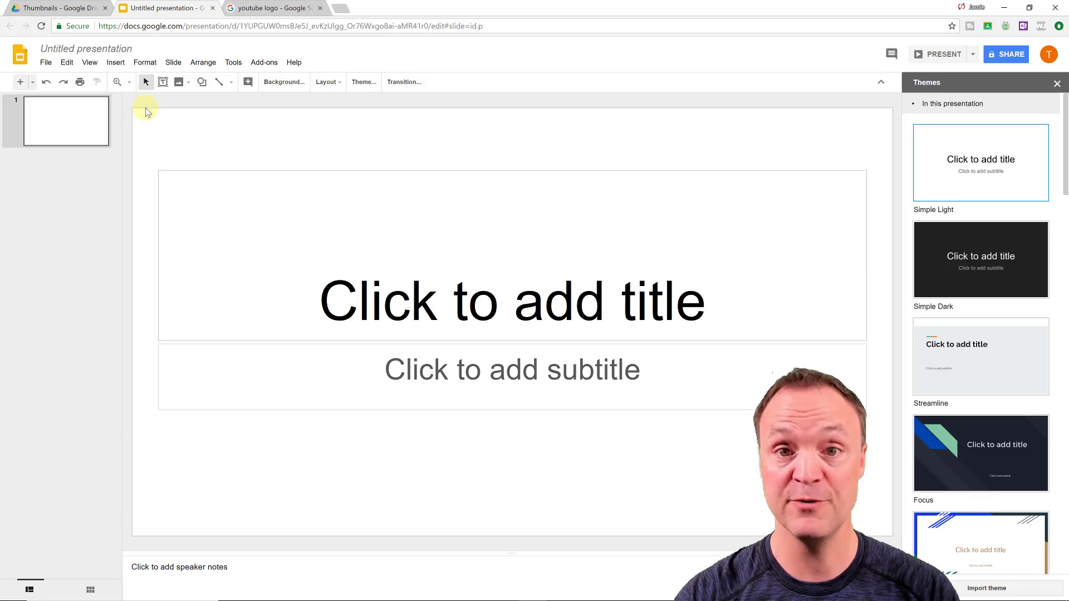
Step: In Page setup, choose Custom in pixels and change 960 × 540 to 1920 × 1080
{"action": "left_click", "coordinate": [45, 62]}
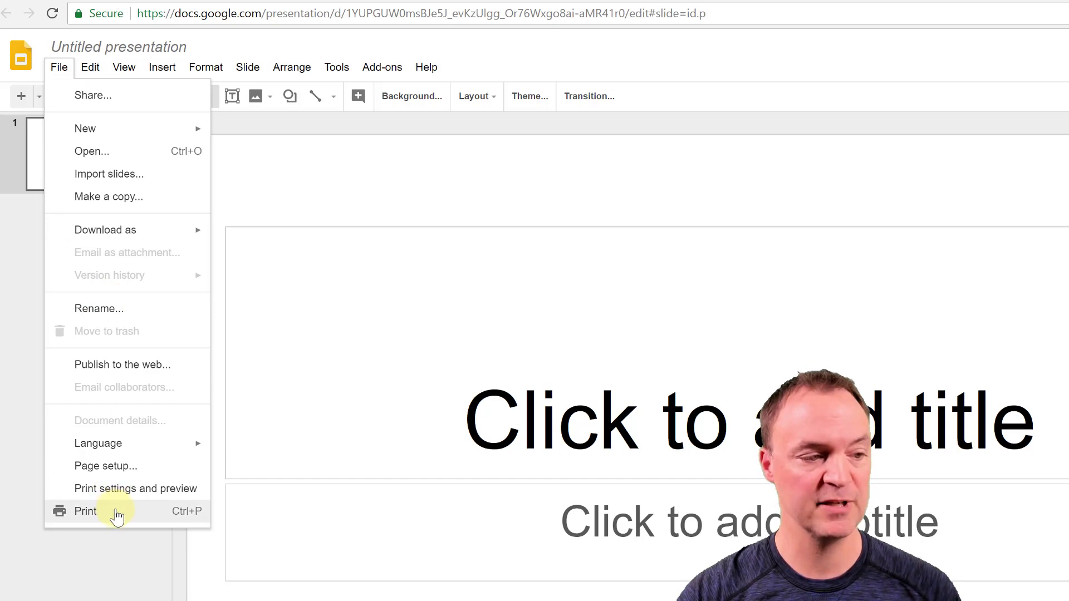
{"action": "left_click", "coordinate": [4, 388]}
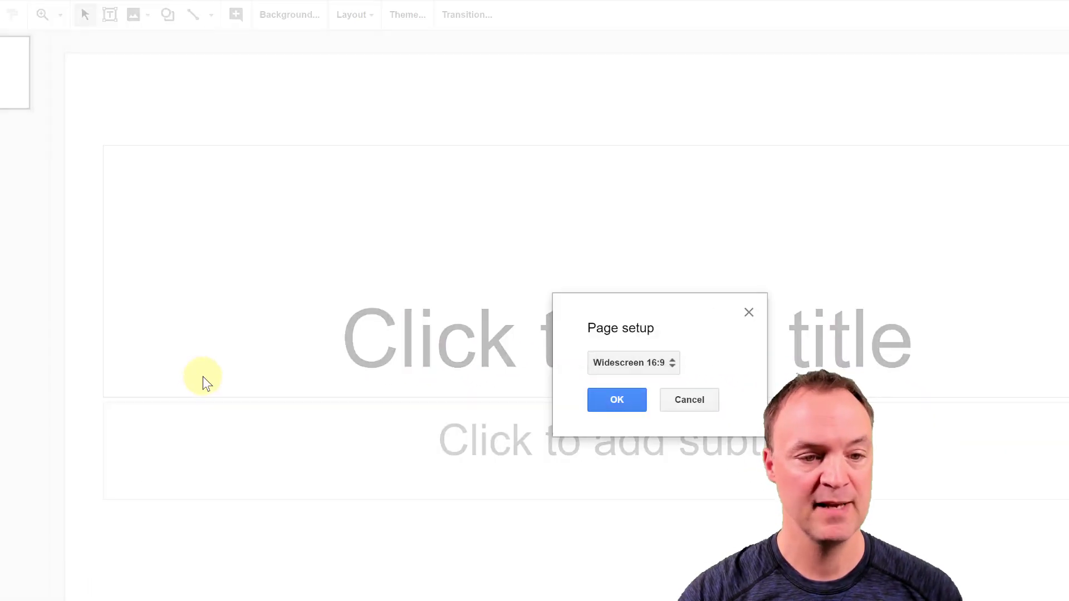
{"action": "left_click", "coordinate": [634, 367]}
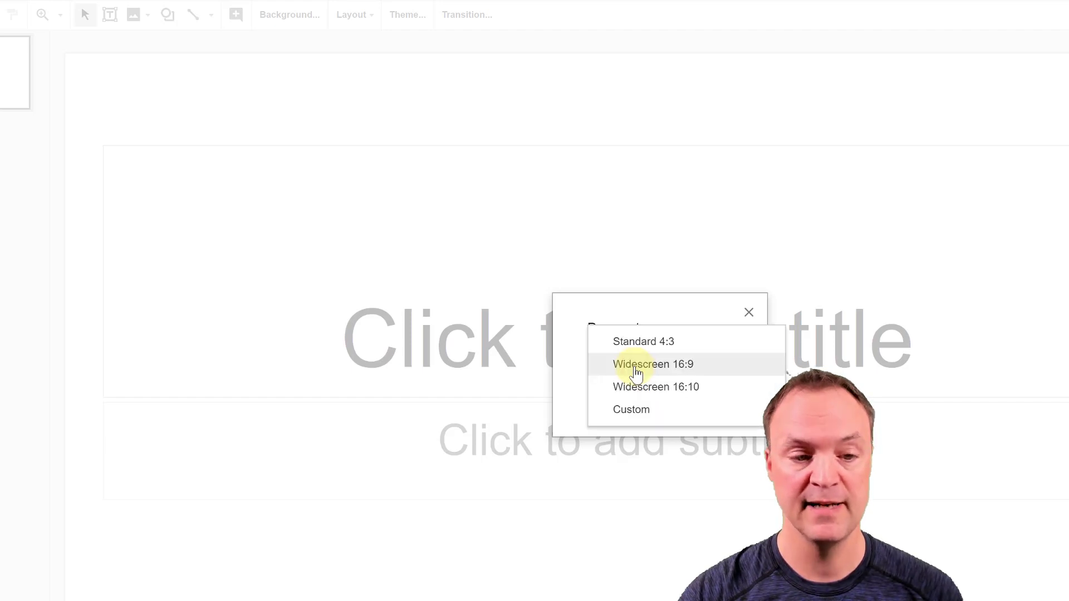
{"action": "left_click", "coordinate": [641, 410]}
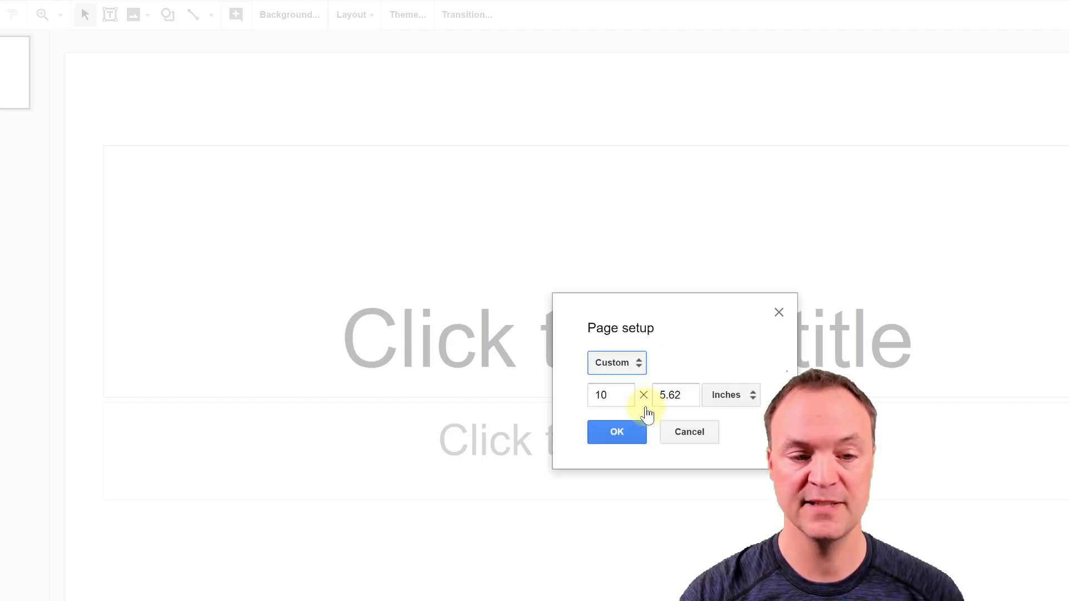
{"action": "left_click", "coordinate": [752, 401]}
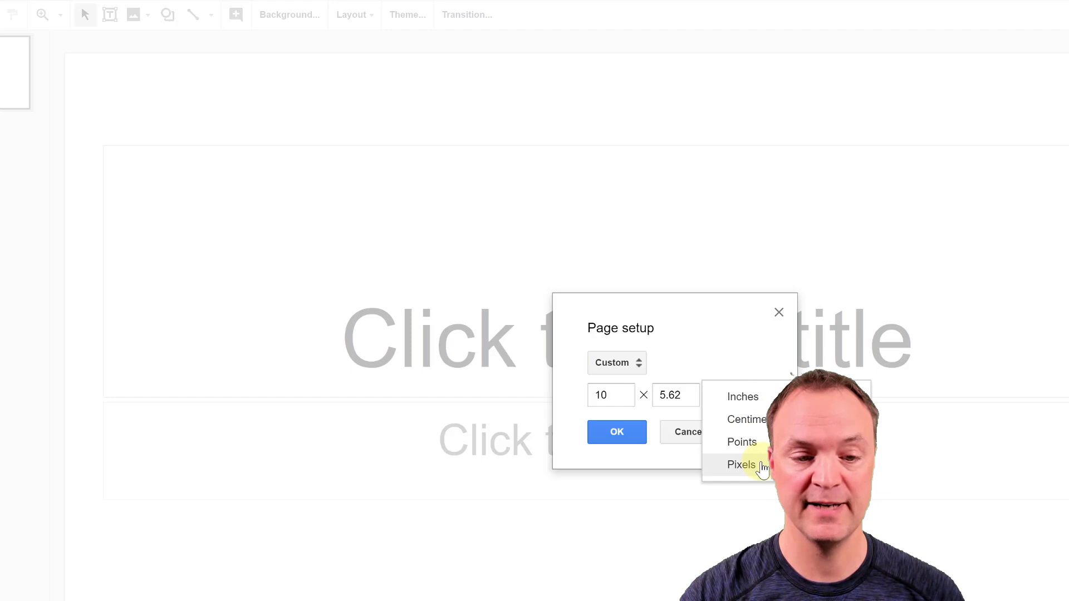
{"action": "left_click", "coordinate": [742, 465]}
{"action": "left_click_drag", "start_coordinate": [625, 395], "coordinate": [573, 396]}
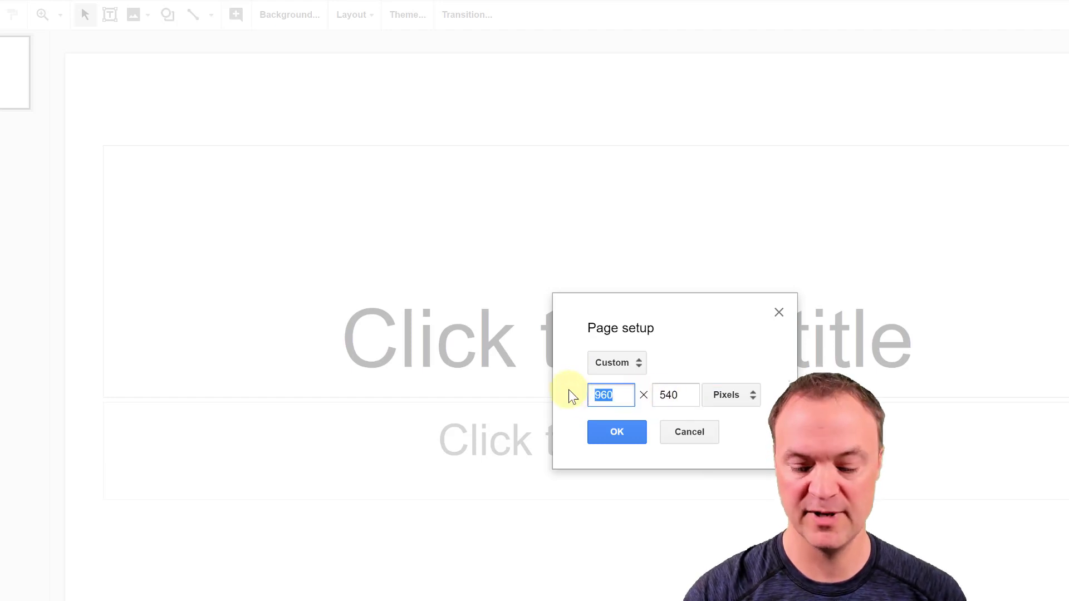
{"action": "type", "text": "1920"}
{"action": "left_click_drag", "start_coordinate": [695, 393], "coordinate": [640, 393]}
{"action": "type", "text": "1080"}
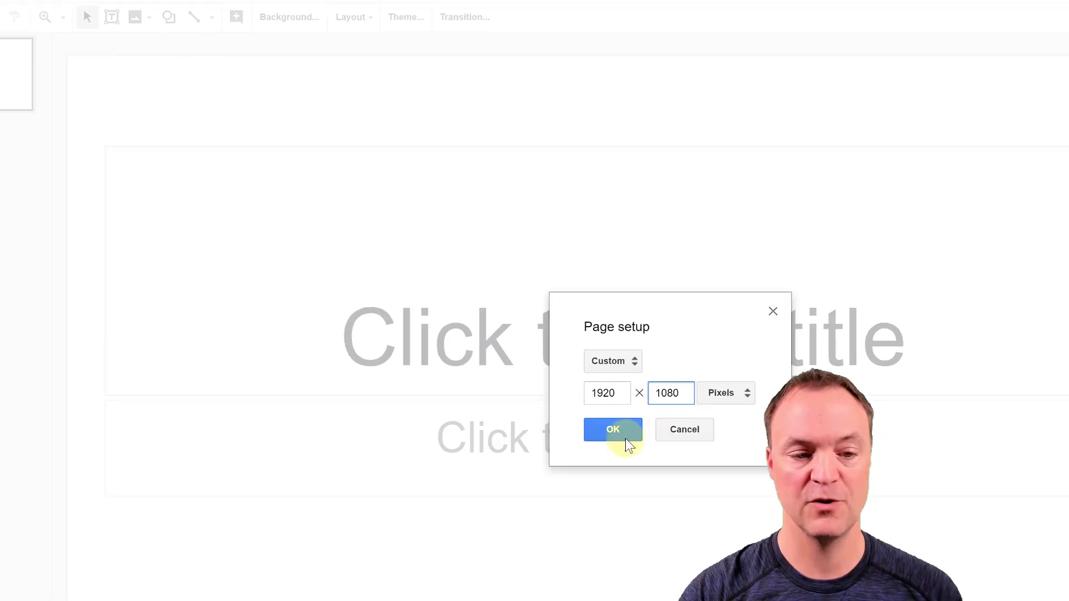
{"action": "left_click", "coordinate": [621, 437]}
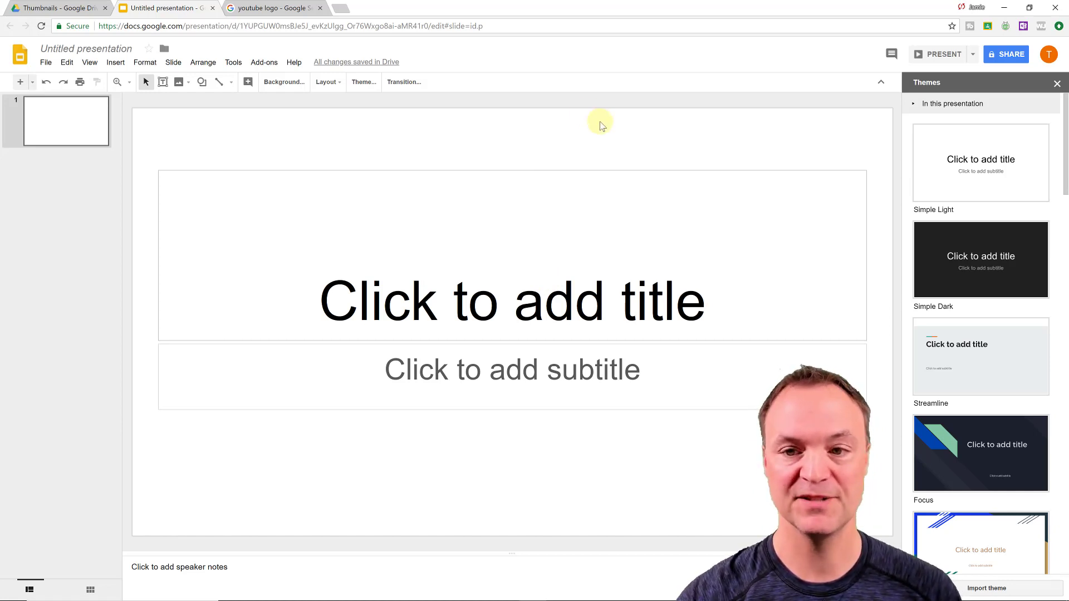
Step: Delete the title placeholder, add a Blank-layout slide, and delete the original slide 1
{"action": "left_click", "coordinate": [465, 171]}
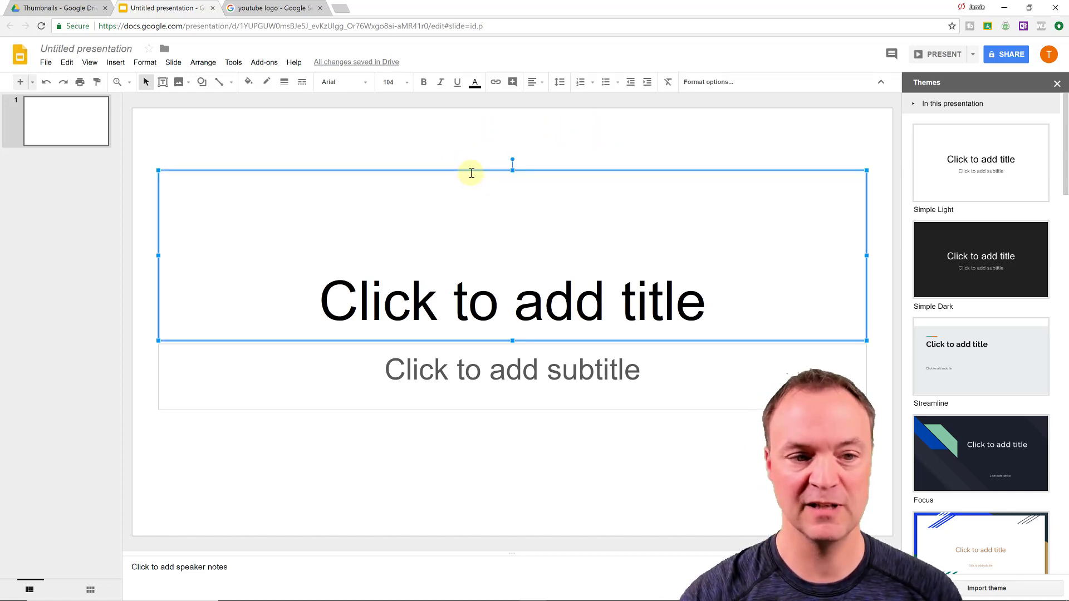
{"action": "key", "text": "Delete"}
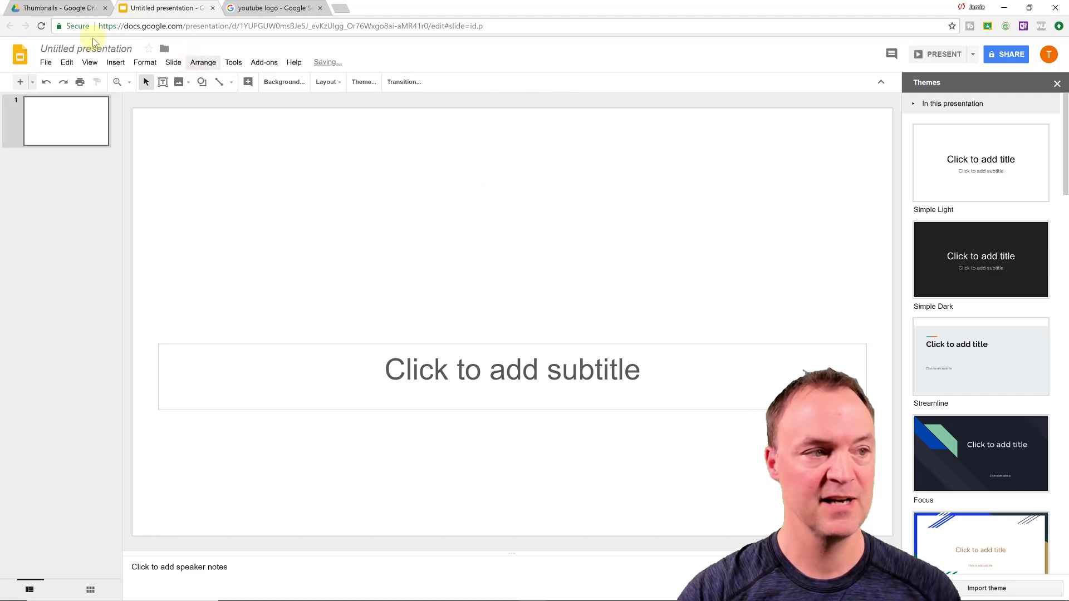
{"action": "left_click", "coordinate": [33, 83]}
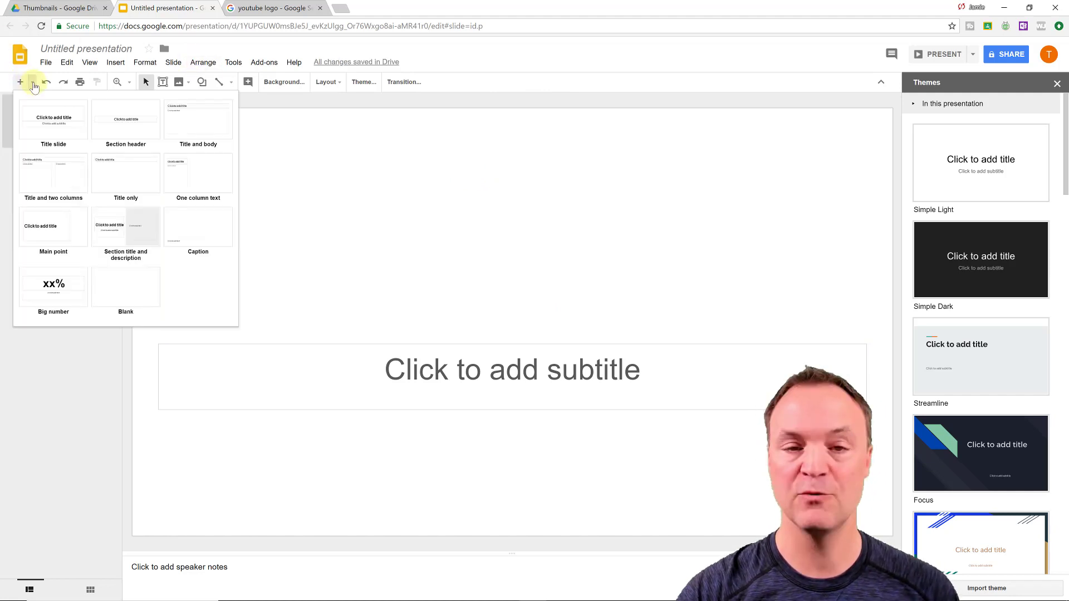
{"action": "left_click", "coordinate": [134, 281]}
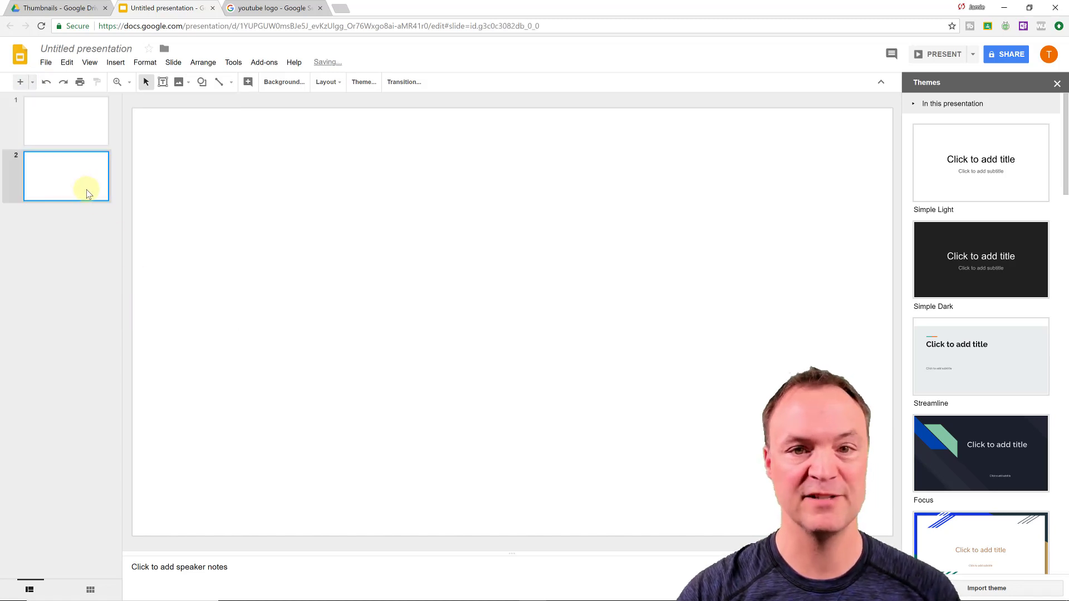
{"action": "right_click", "coordinate": [69, 132]}
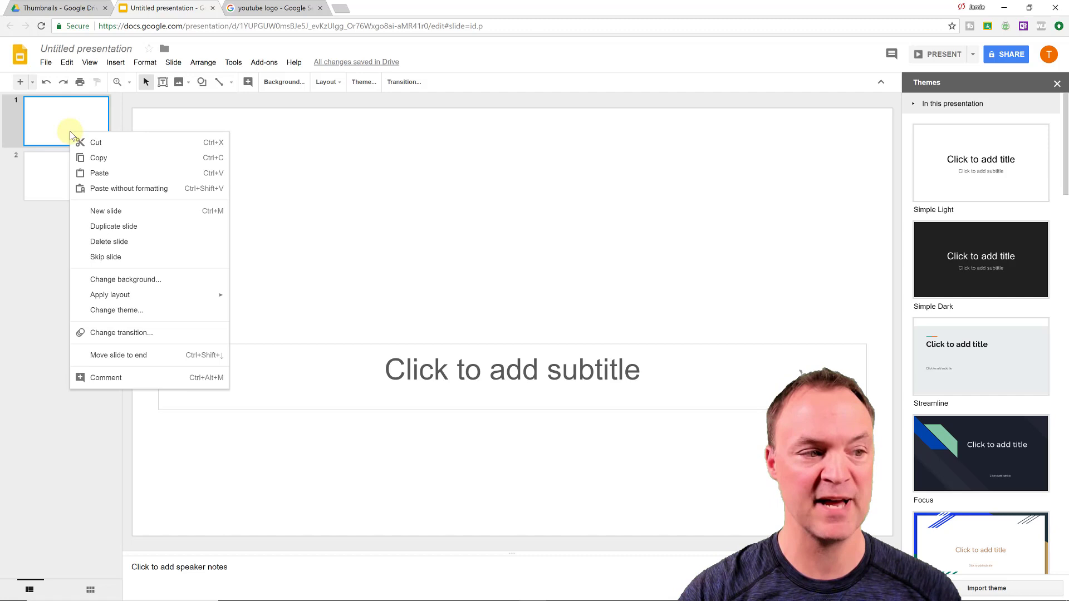
{"action": "left_click", "coordinate": [127, 242]}
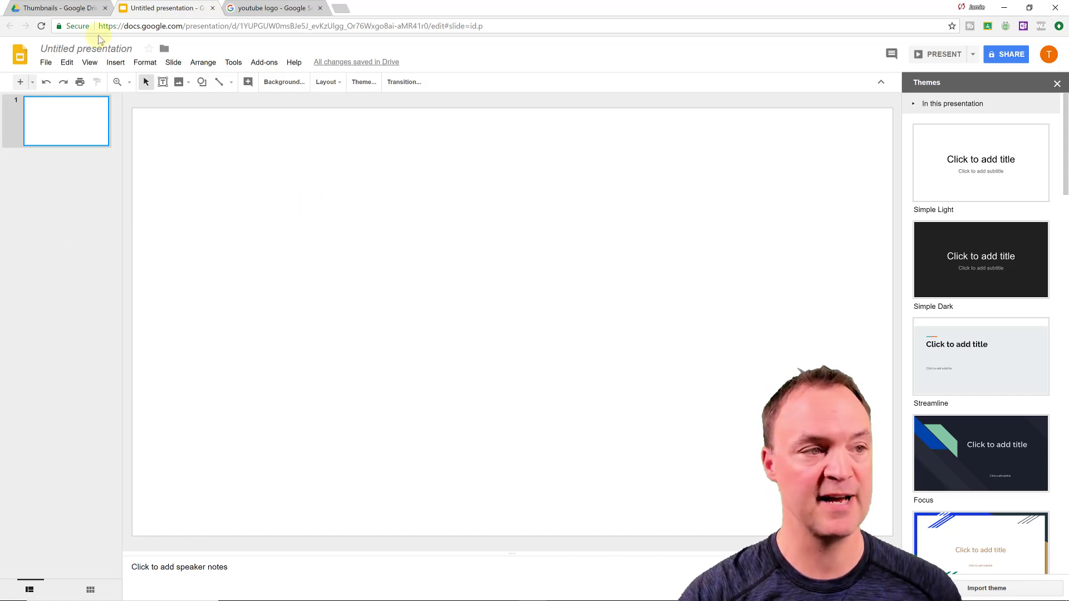
Step: Rename the presentation 'Example Thumb', check the name in the refreshed Drive folder, then return
{"action": "left_click", "coordinate": [128, 51]}
{"action": "type", "text": "E"}
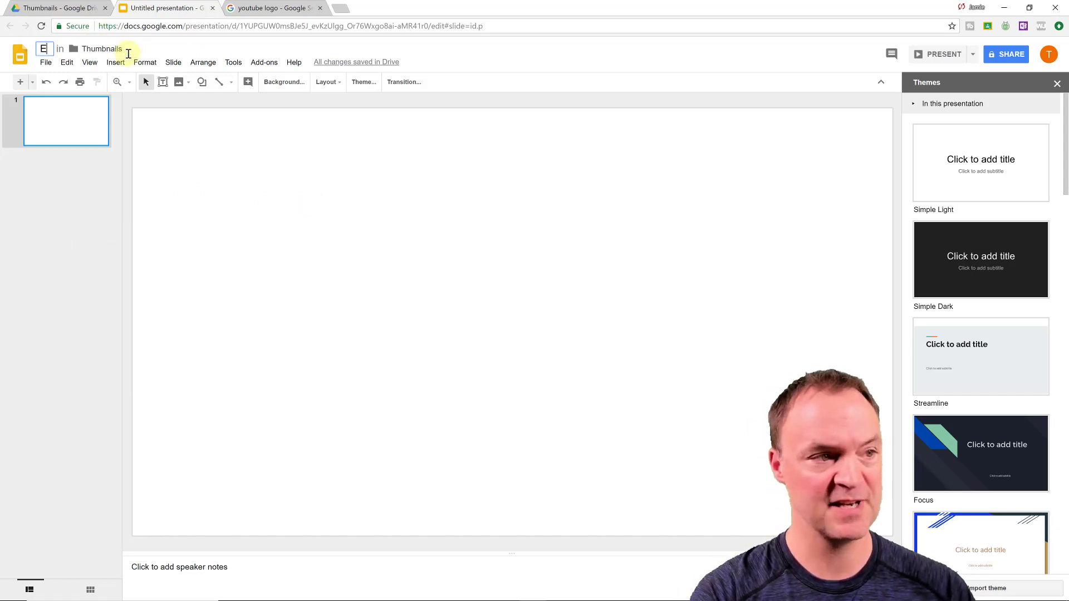
{"action": "type", "text": "xample Thumb"}
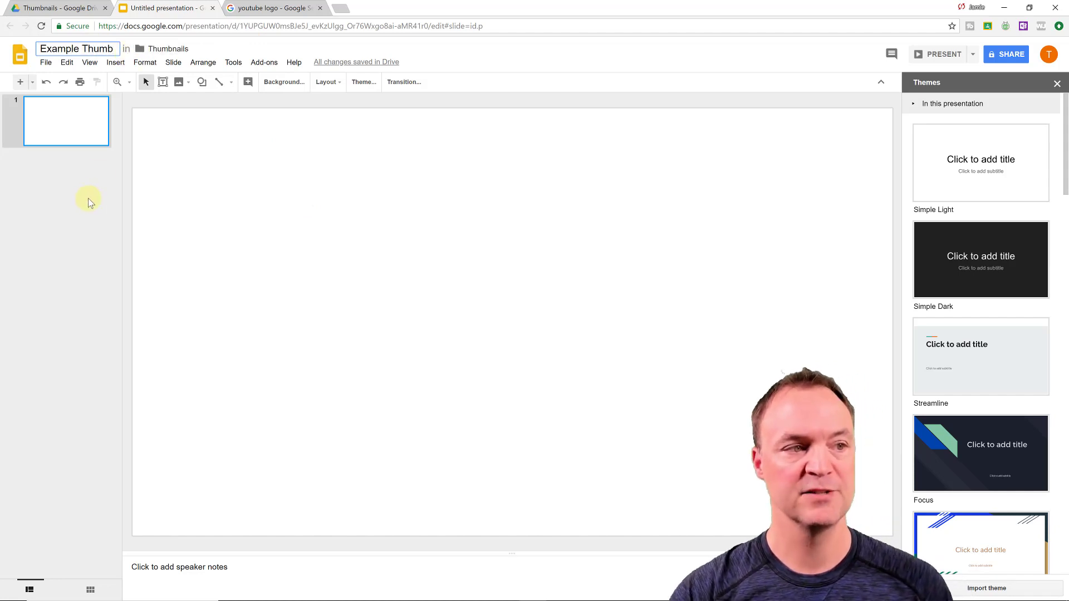
{"action": "left_click", "coordinate": [91, 198]}
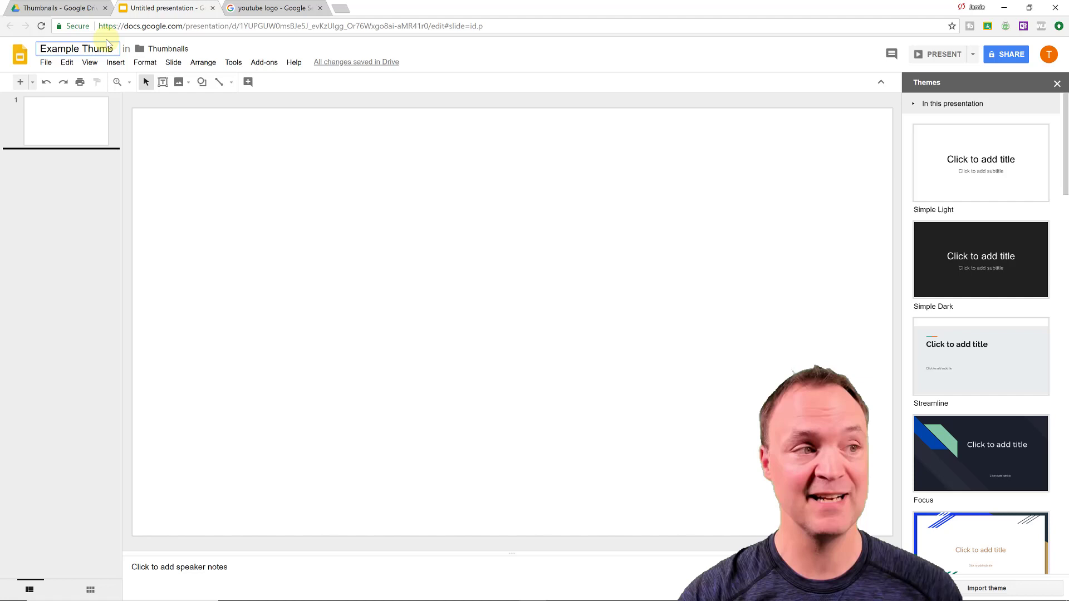
{"action": "left_click", "coordinate": [85, 10]}
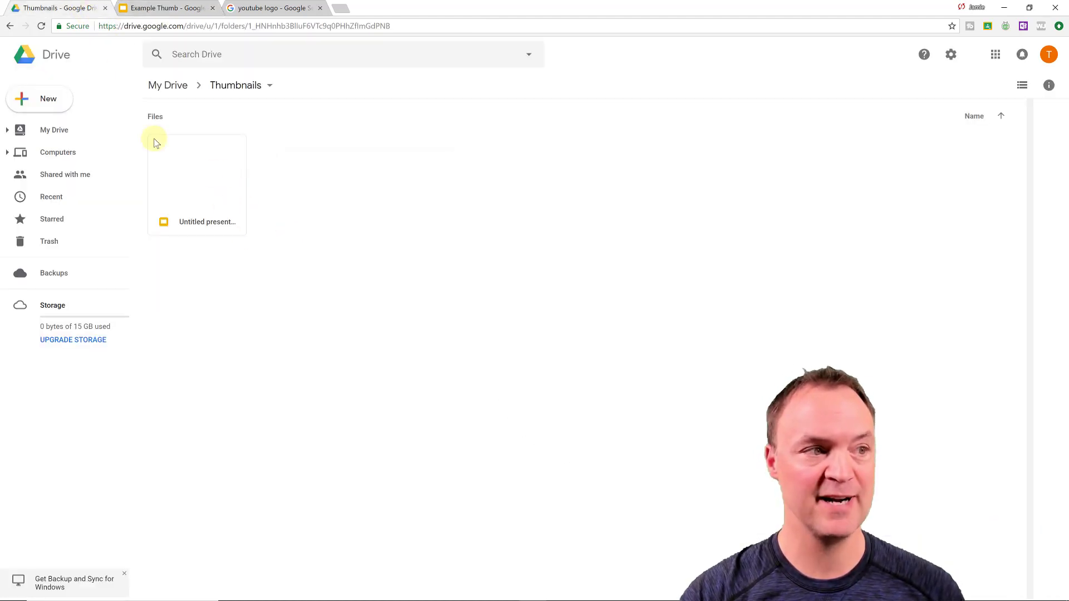
{"action": "left_click", "coordinate": [41, 26]}
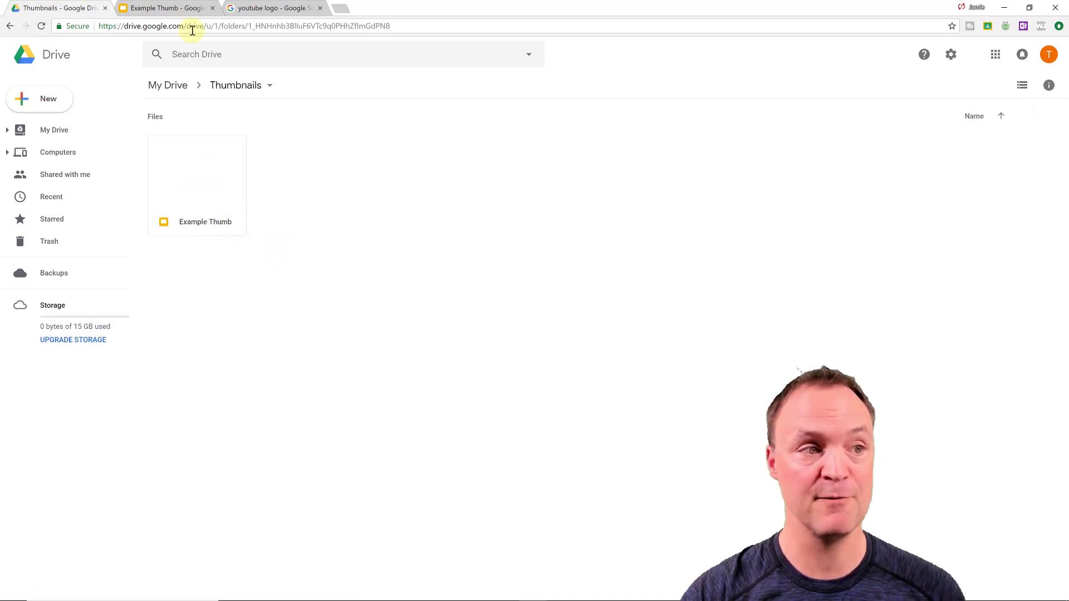
{"action": "left_click", "coordinate": [171, 9]}
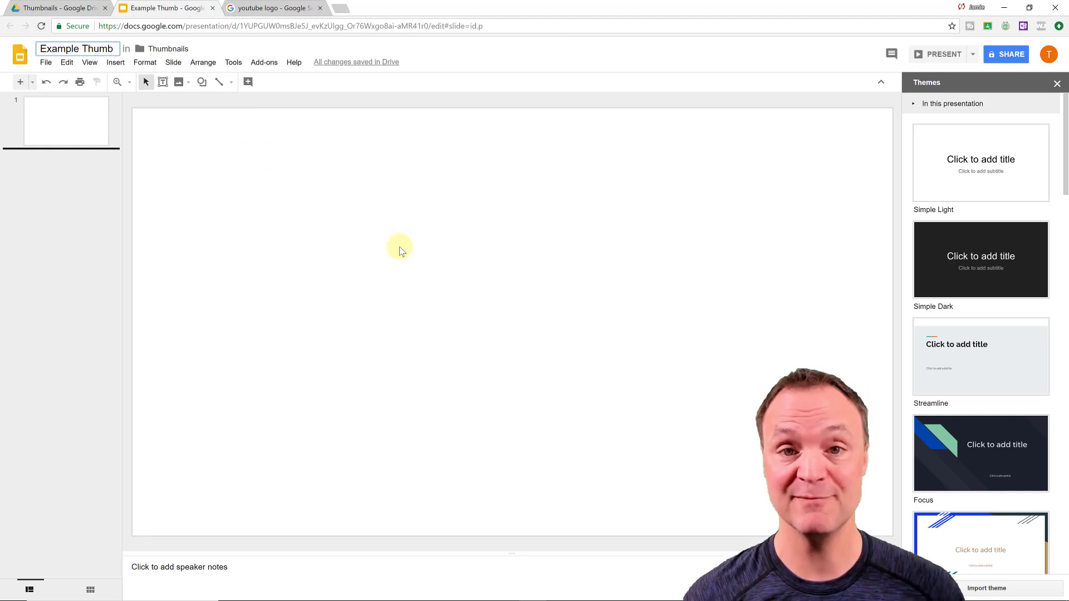
Step: Draw a wide text box in the upper slide and type 'Thumbnails'
{"action": "left_click", "coordinate": [269, 142]}
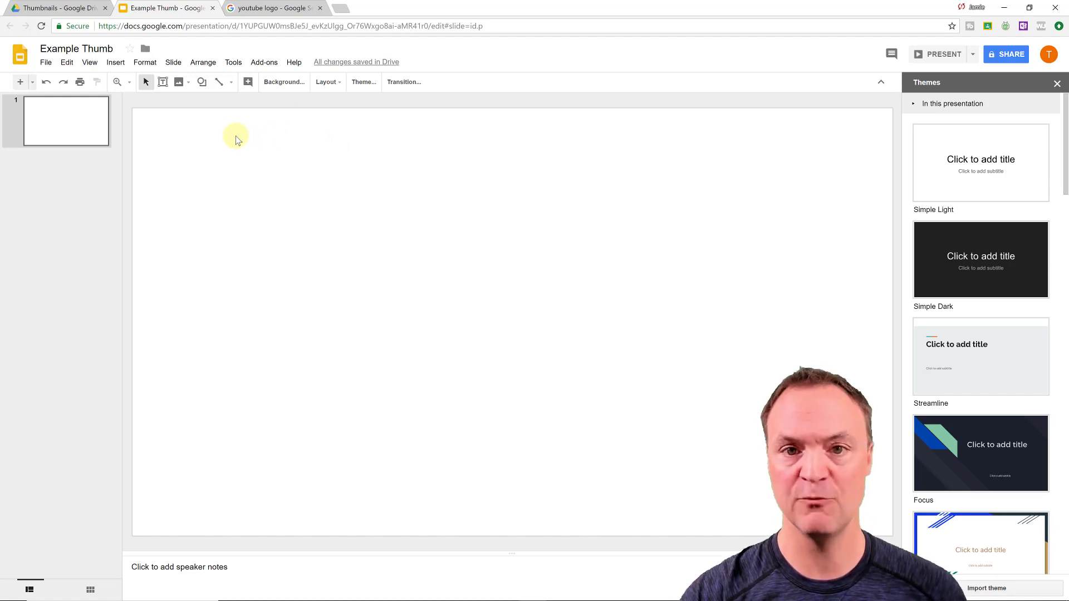
{"action": "left_click", "coordinate": [115, 62]}
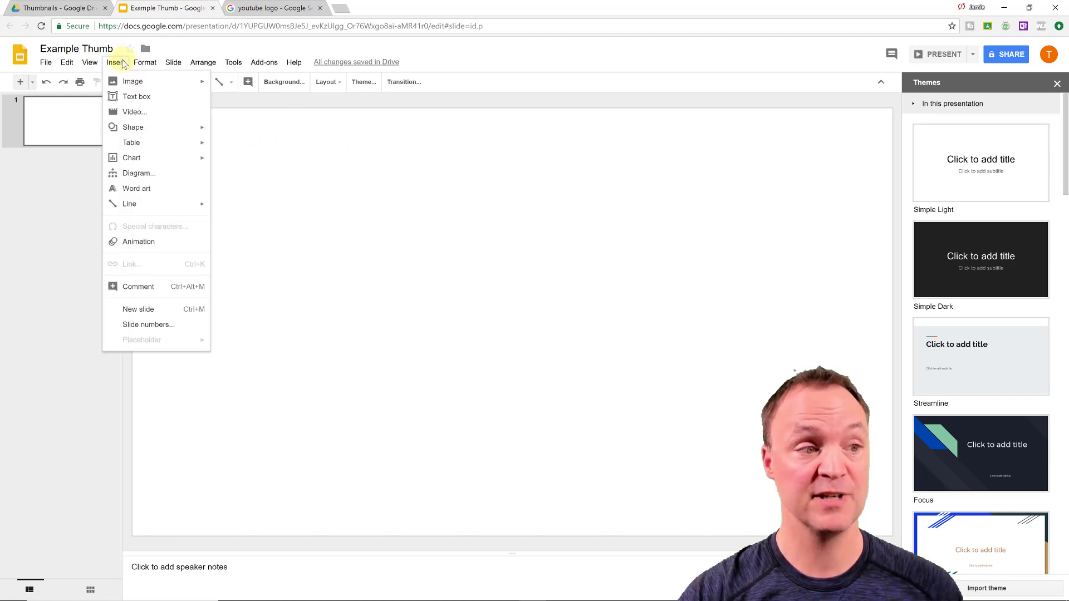
{"action": "left_click", "coordinate": [136, 97]}
{"action": "left_click_drag", "start_coordinate": [290, 193], "coordinate": [829, 323]}
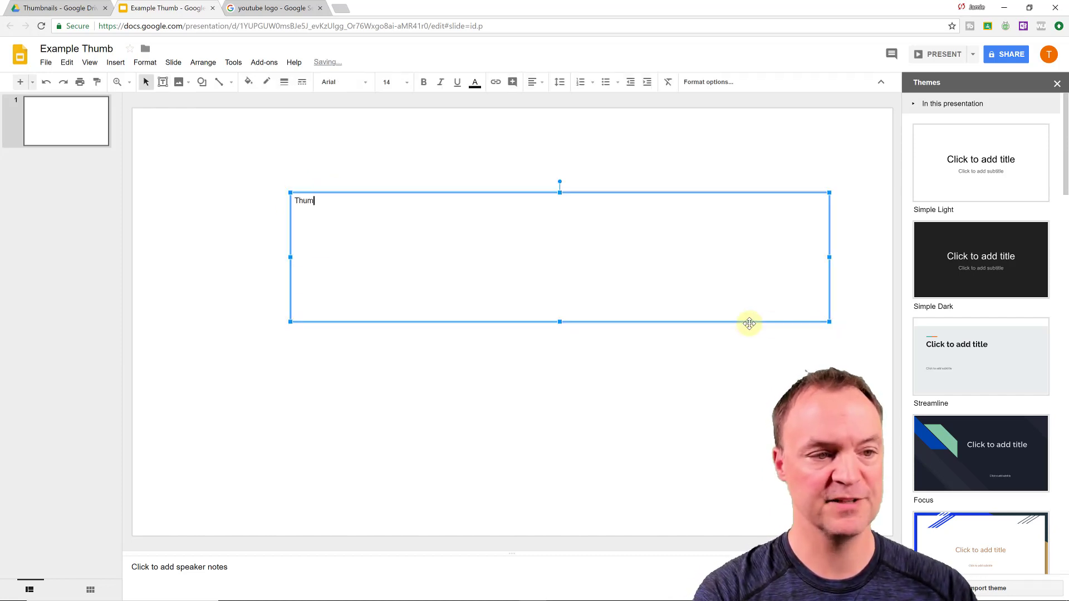
{"action": "type", "text": "Thumbna"}
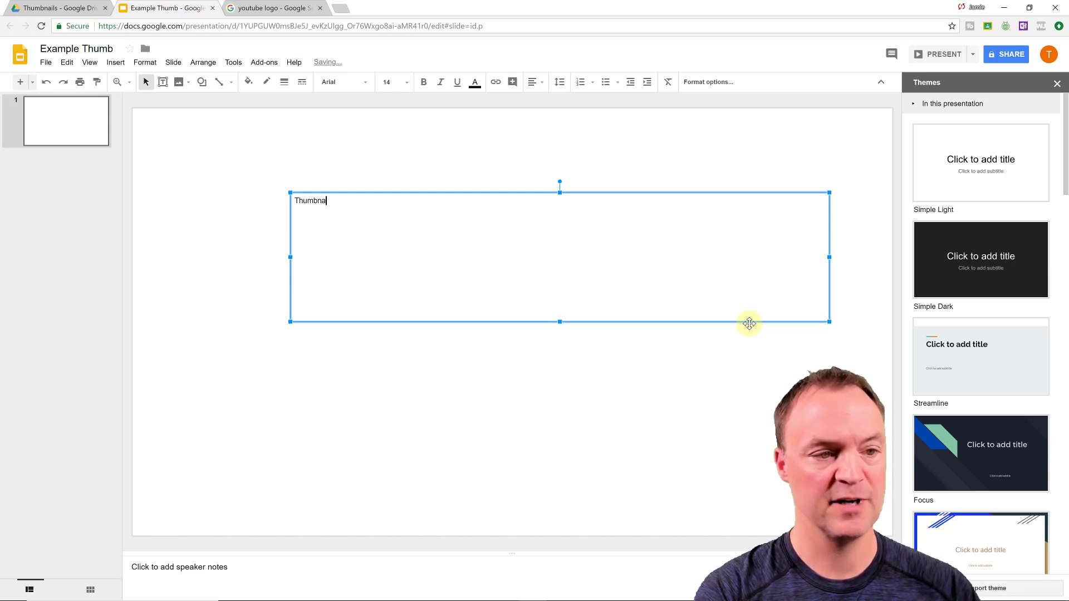
{"action": "type", "text": "ils"}
{"action": "left_click", "coordinate": [489, 442]}
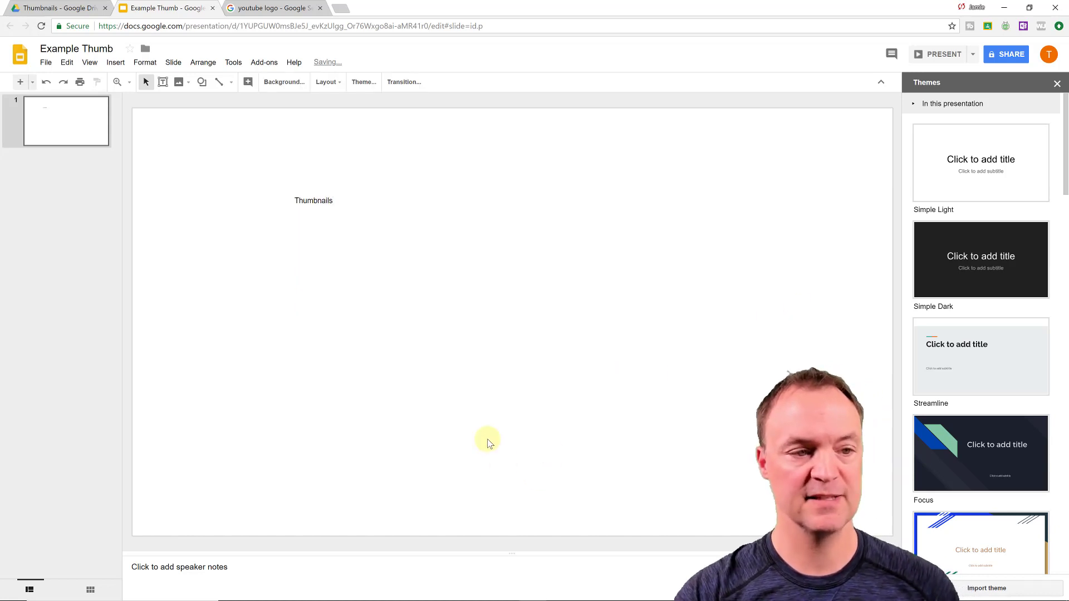
Step: Format the word Thumbnails as Oswald Bold, size 96, in bright red
{"action": "double_click", "coordinate": [334, 202]}
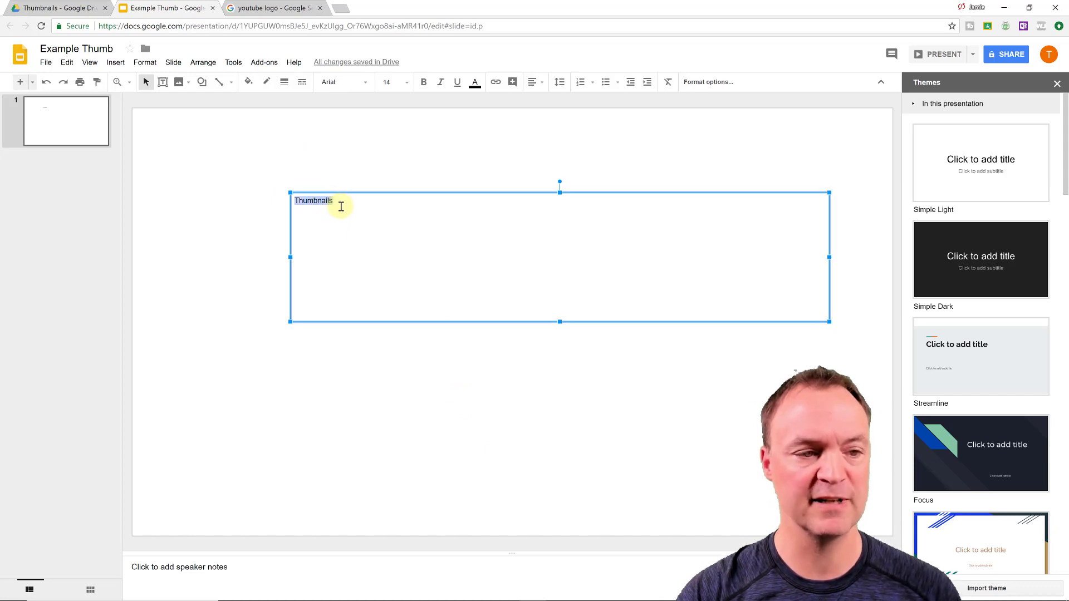
{"action": "left_click", "coordinate": [363, 82]}
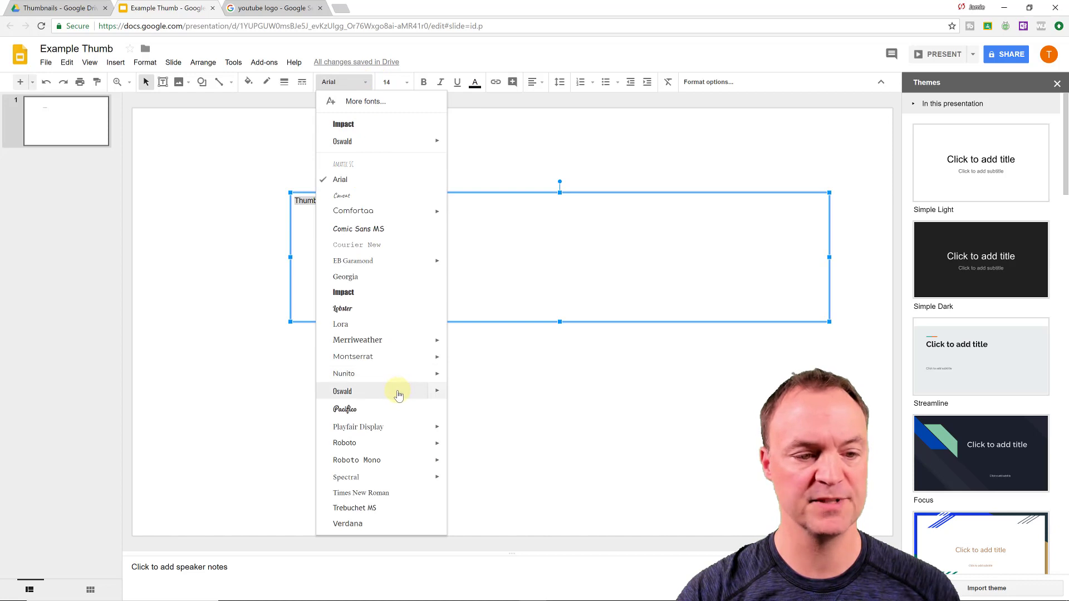
{"action": "mouse_move", "coordinate": [438, 395]}
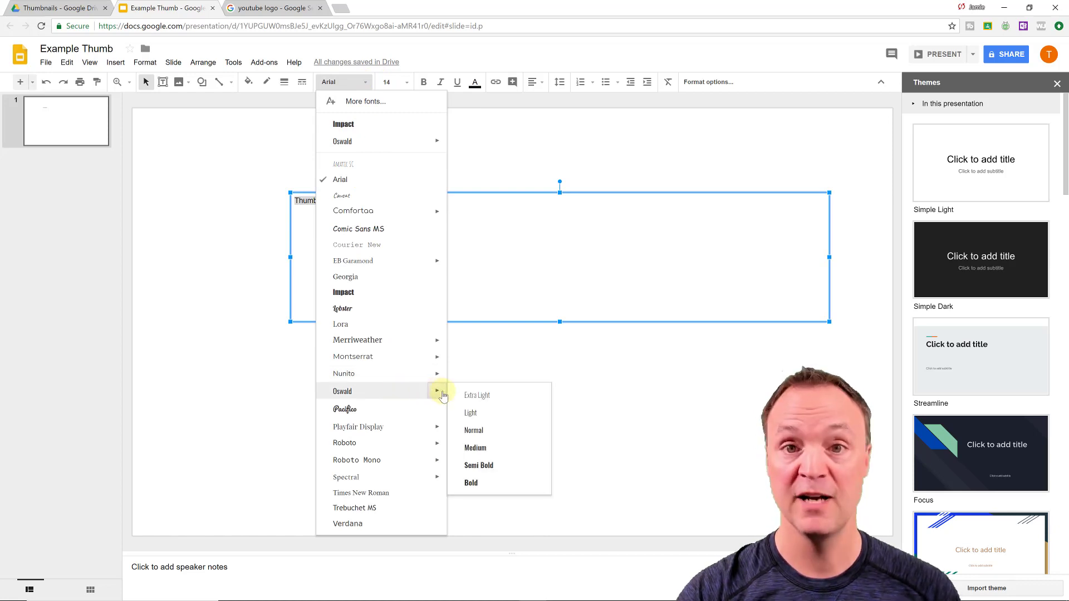
{"action": "left_click", "coordinate": [493, 482]}
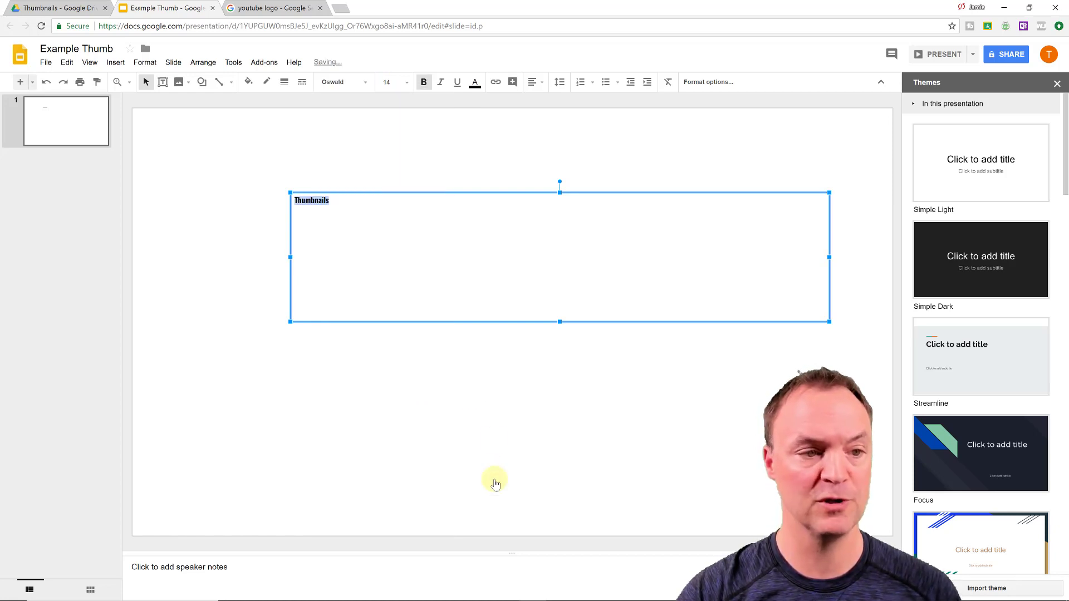
{"action": "left_click", "coordinate": [407, 82]}
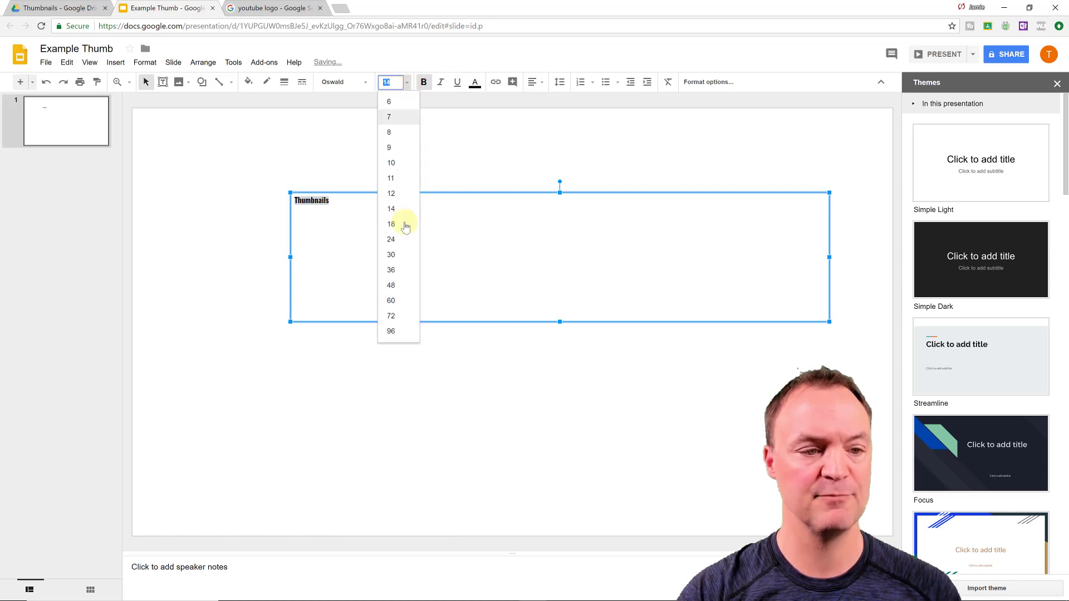
{"action": "left_click", "coordinate": [399, 331]}
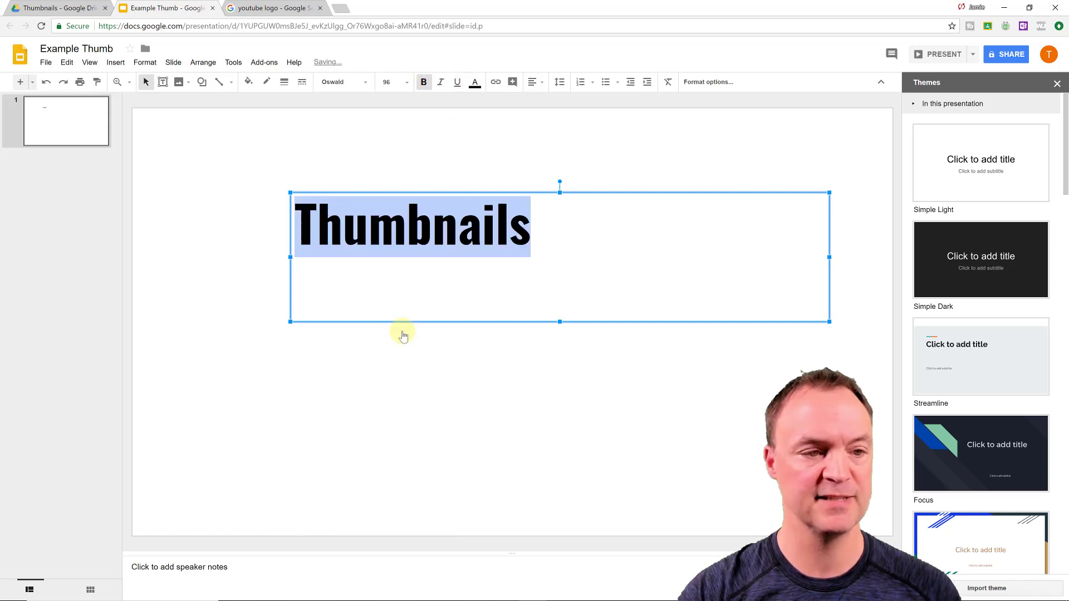
{"action": "left_click", "coordinate": [475, 83]}
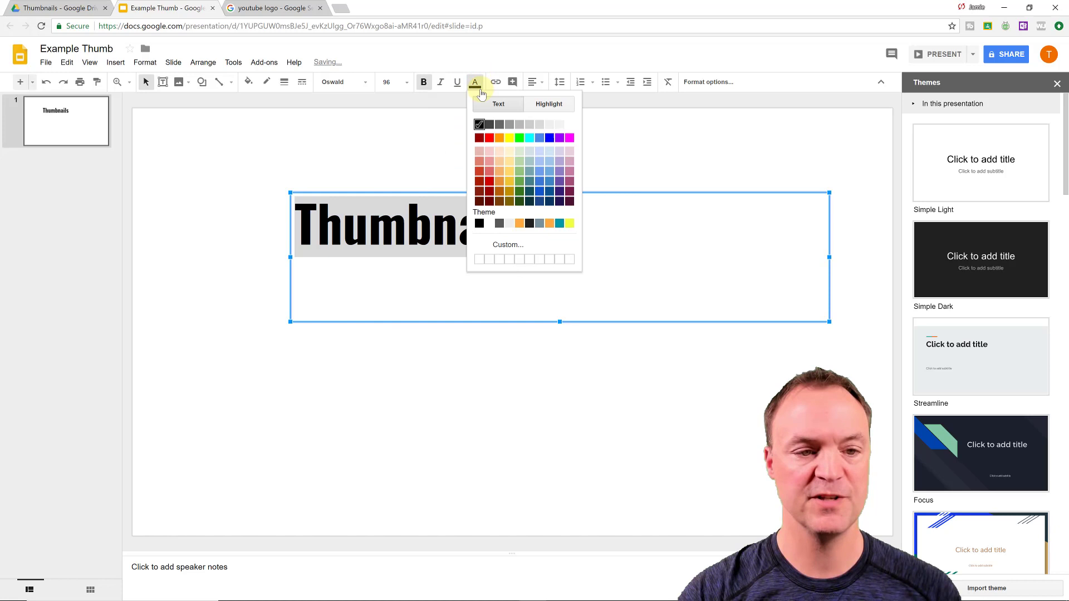
{"action": "left_click", "coordinate": [490, 138]}
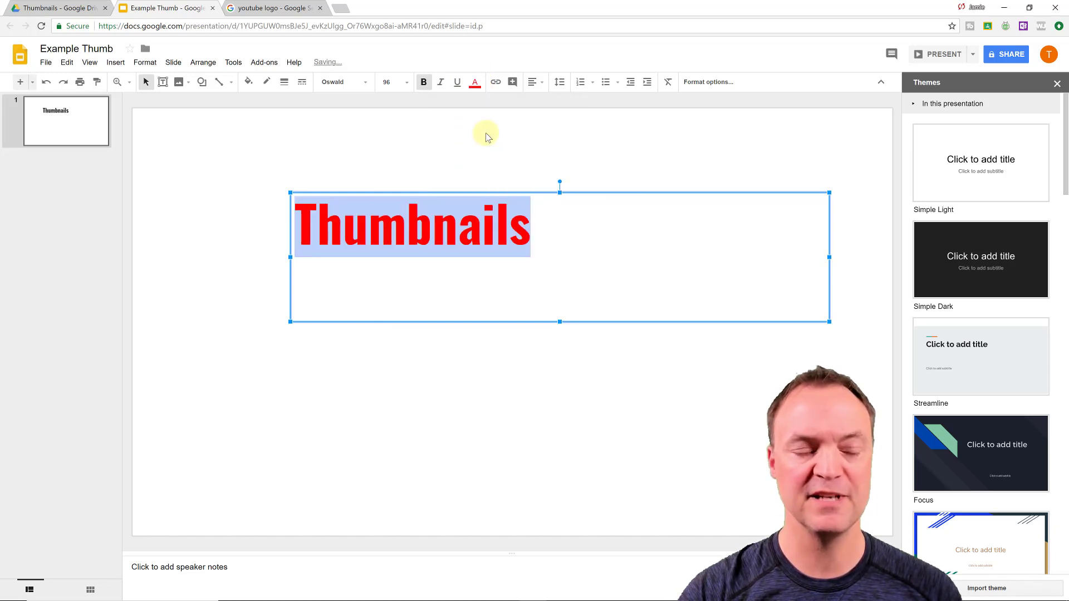
Step: Make the Thumbnails text italic, keeping it bold with no underline
{"action": "left_click", "coordinate": [438, 84]}
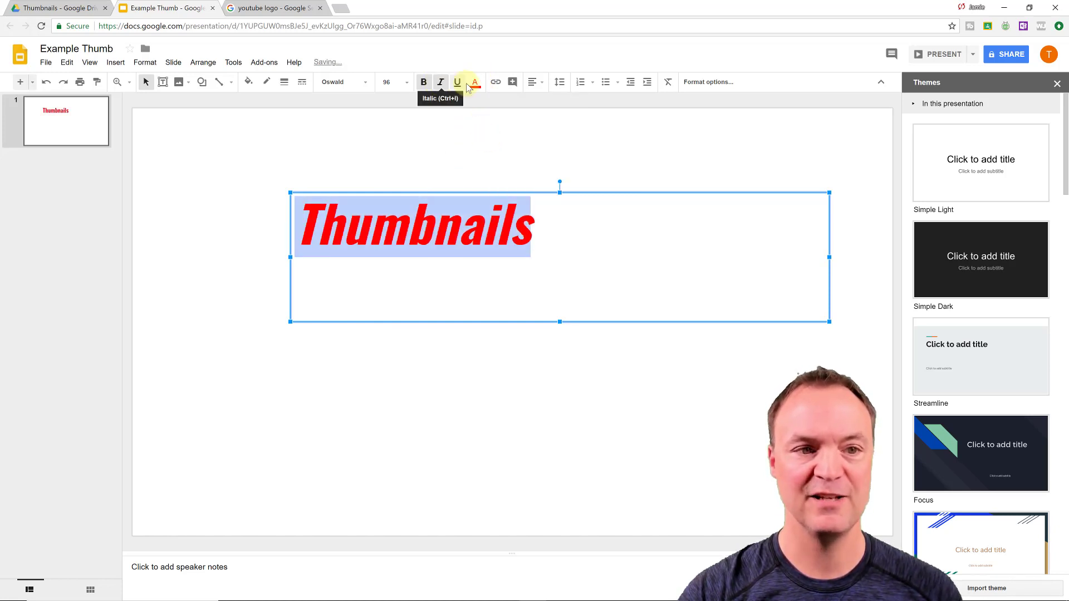
{"action": "left_click", "coordinate": [457, 86]}
{"action": "left_click", "coordinate": [457, 86]}
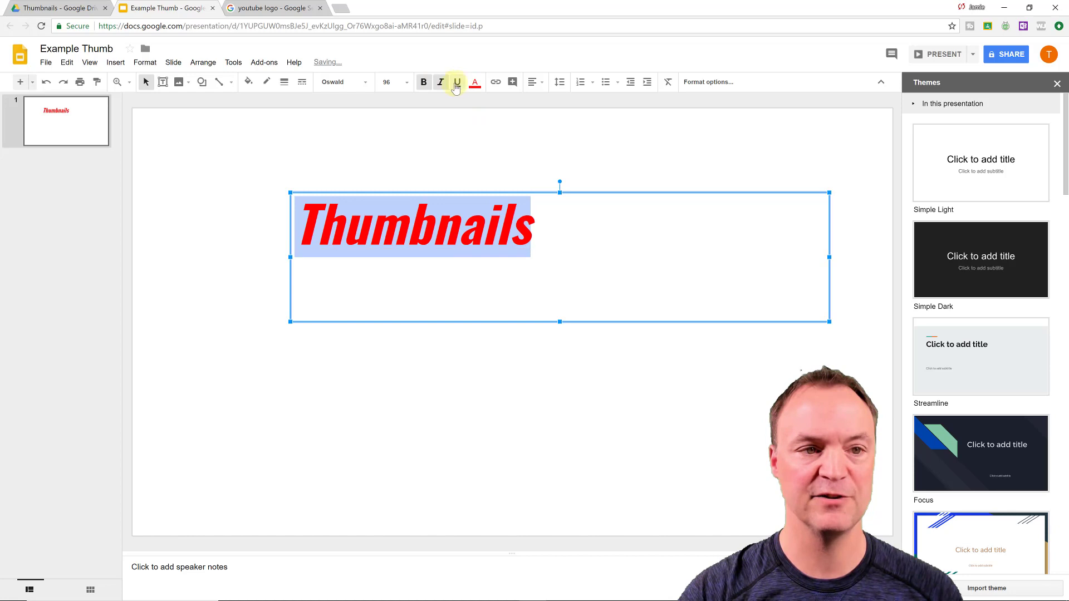
{"action": "left_click", "coordinate": [424, 84]}
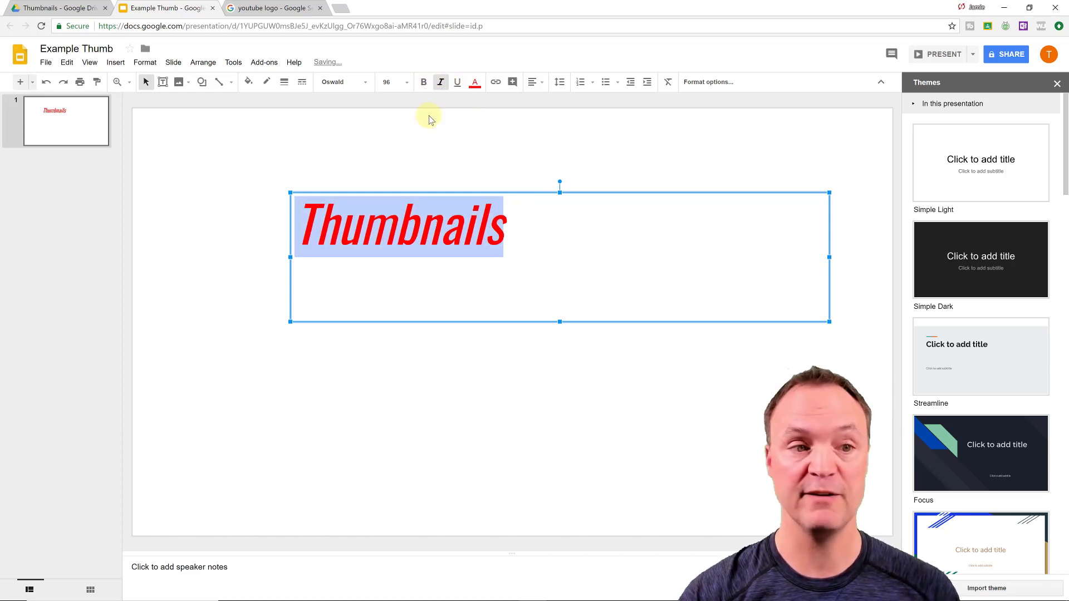
{"action": "left_click", "coordinate": [423, 82]}
{"action": "left_click", "coordinate": [407, 162]}
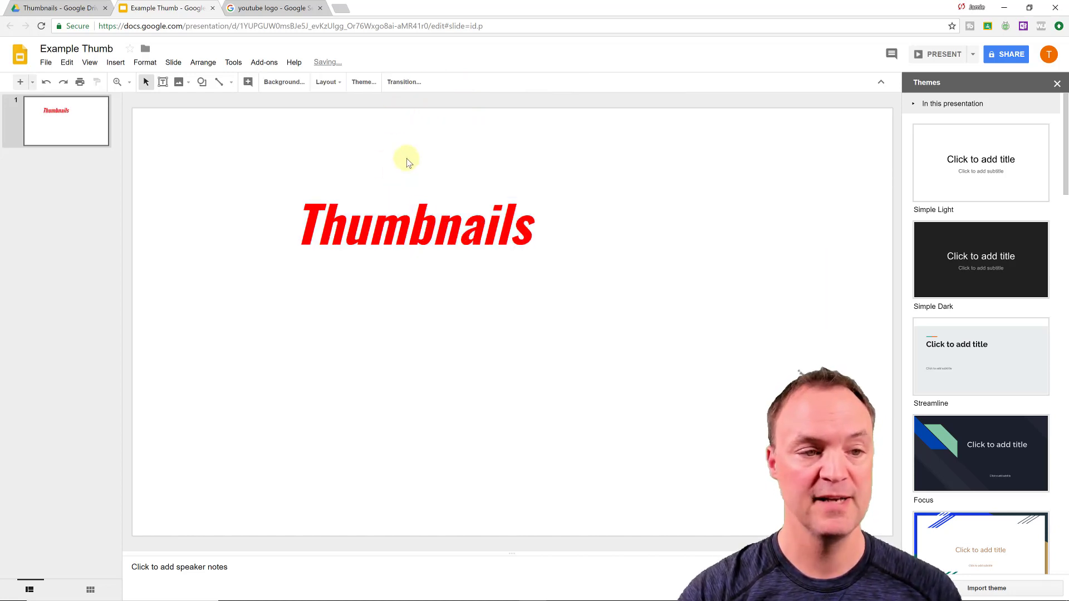
{"action": "left_click", "coordinate": [433, 214]}
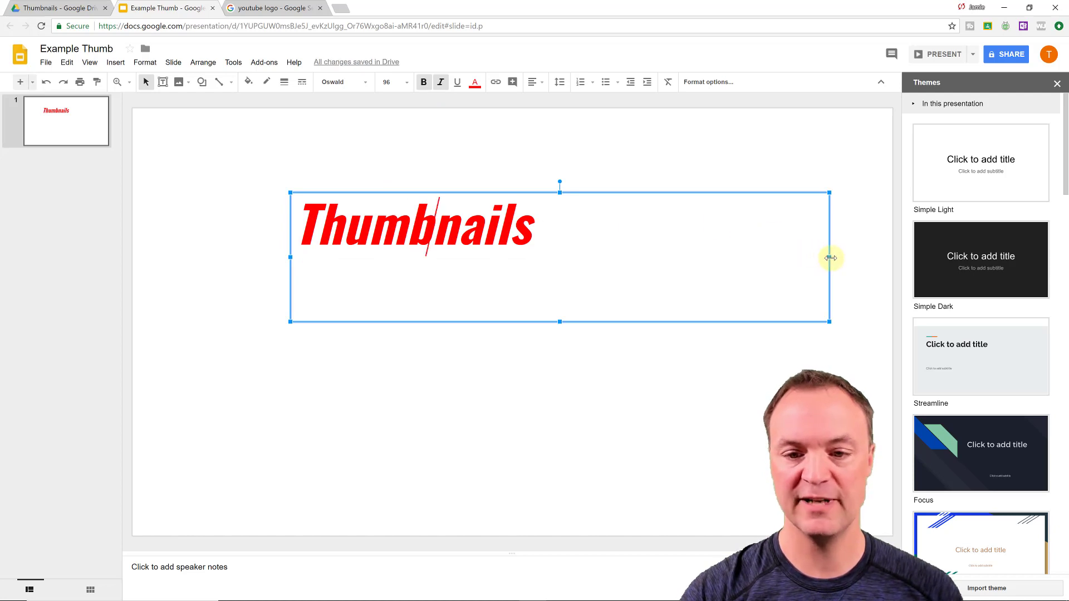
Step: Narrow the Thumbnails box to fit, move it lower left, and tilt it about 25° counter-clockwise
{"action": "left_click_drag", "start_coordinate": [829, 258], "coordinate": [576, 276]}
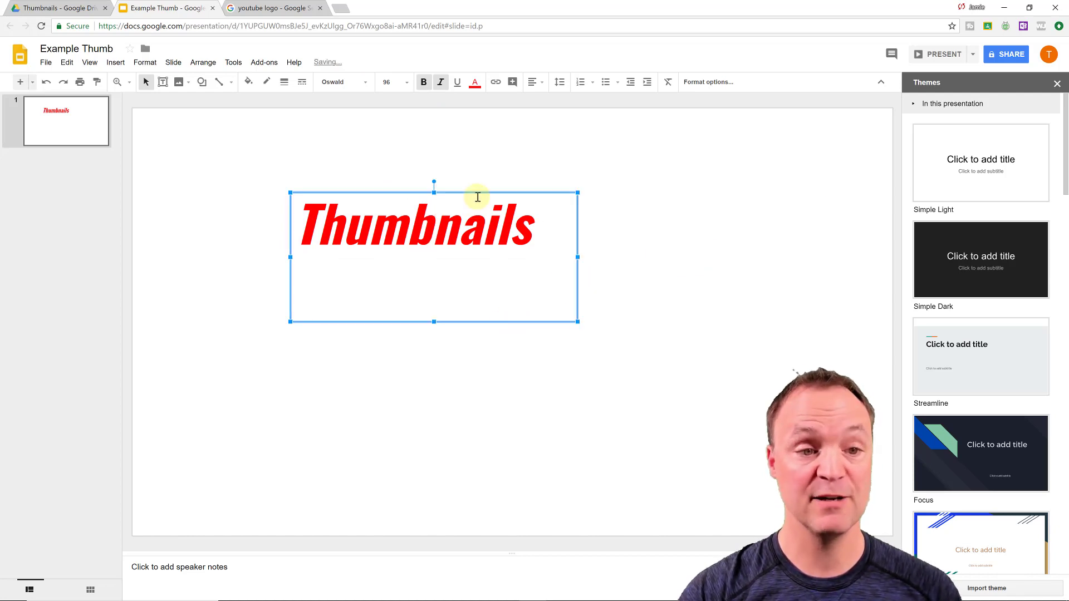
{"action": "left_click_drag", "start_coordinate": [478, 193], "coordinate": [391, 240]}
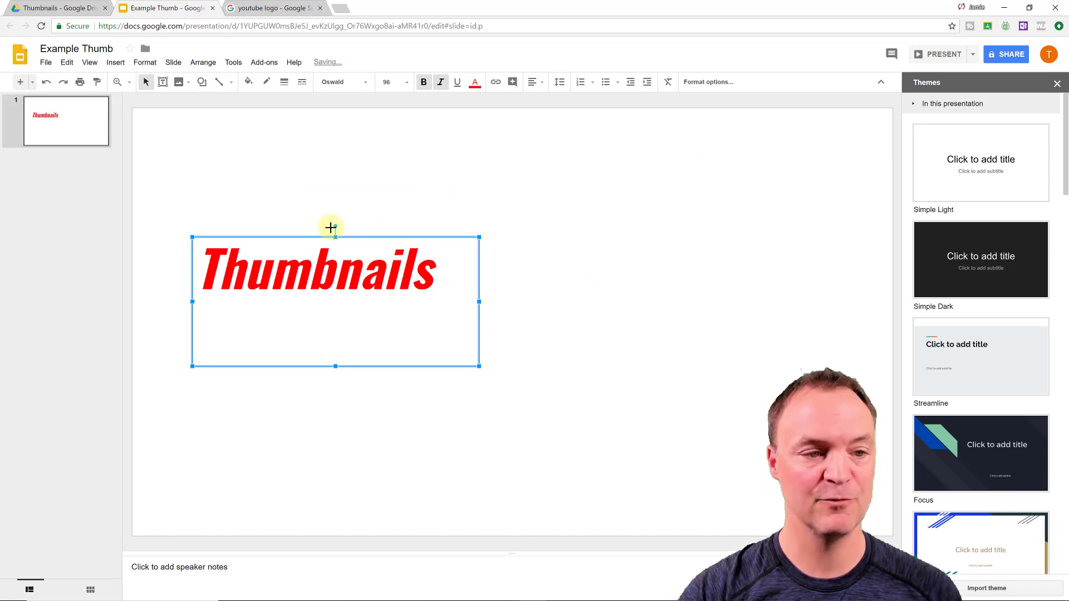
{"action": "left_click_drag", "start_coordinate": [331, 227], "coordinate": [289, 194]}
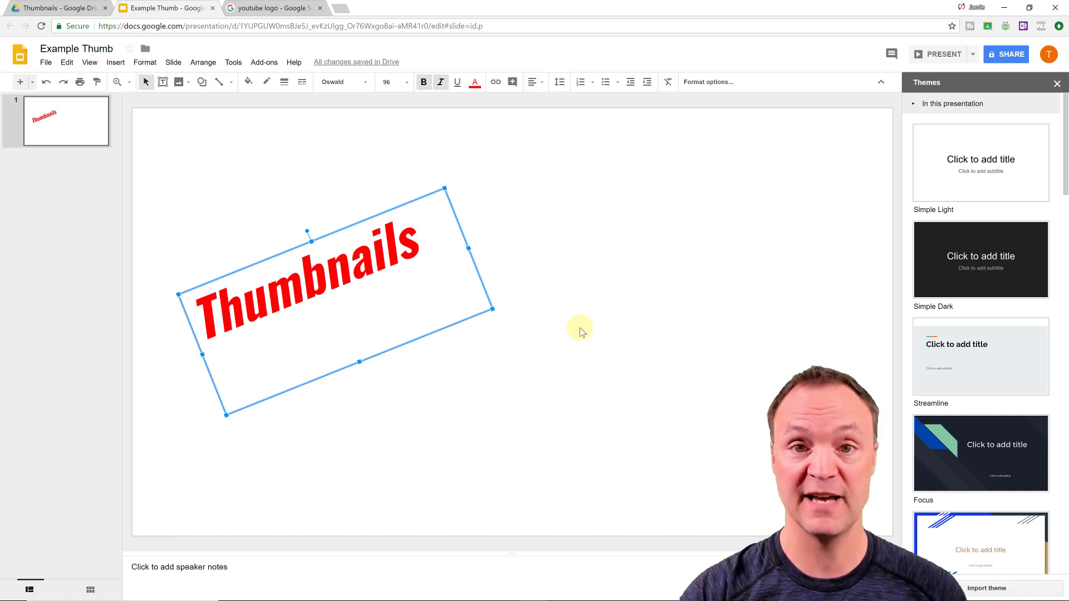
{"action": "left_click", "coordinate": [482, 372]}
{"action": "left_click", "coordinate": [406, 284]}
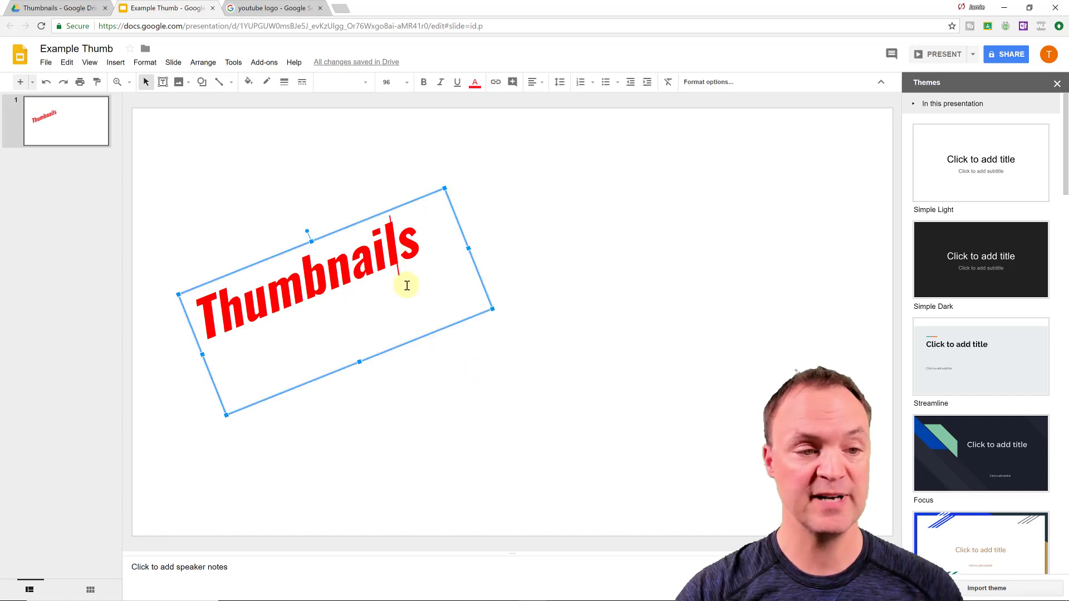
Step: Insert word art reading 'YouTube' and move it up beside the Thumbnails text
{"action": "left_click", "coordinate": [504, 233]}
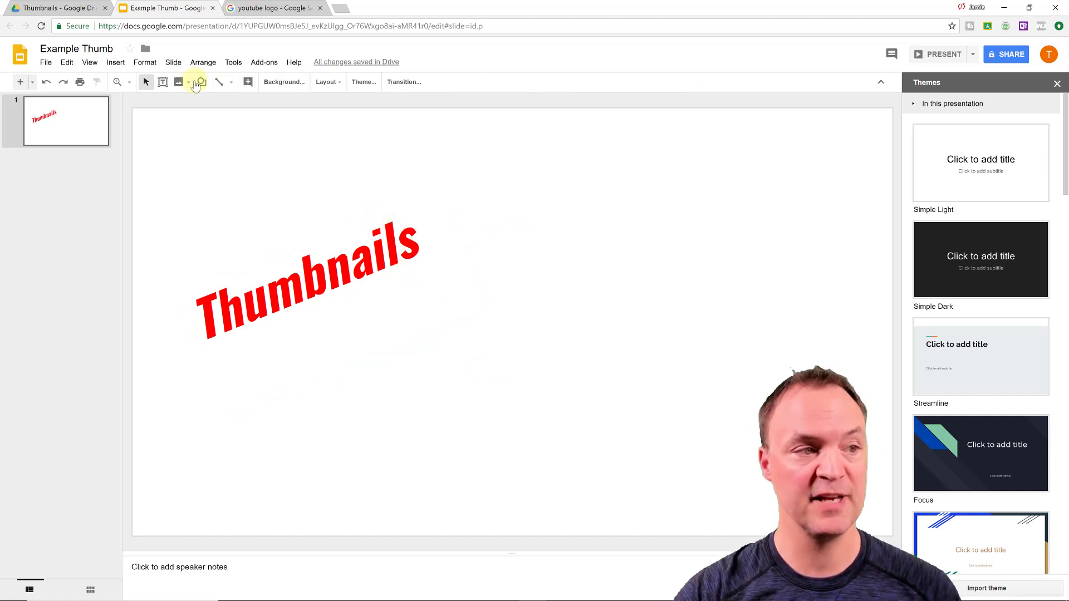
{"action": "left_click", "coordinate": [115, 63]}
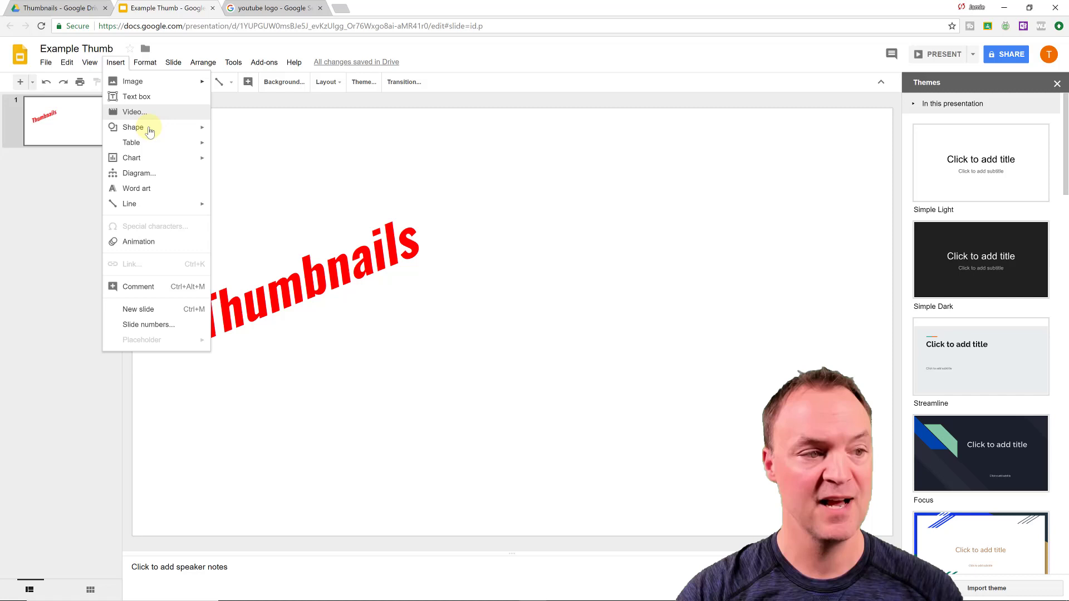
{"action": "left_click", "coordinate": [154, 189]}
{"action": "key", "text": "Escape"}
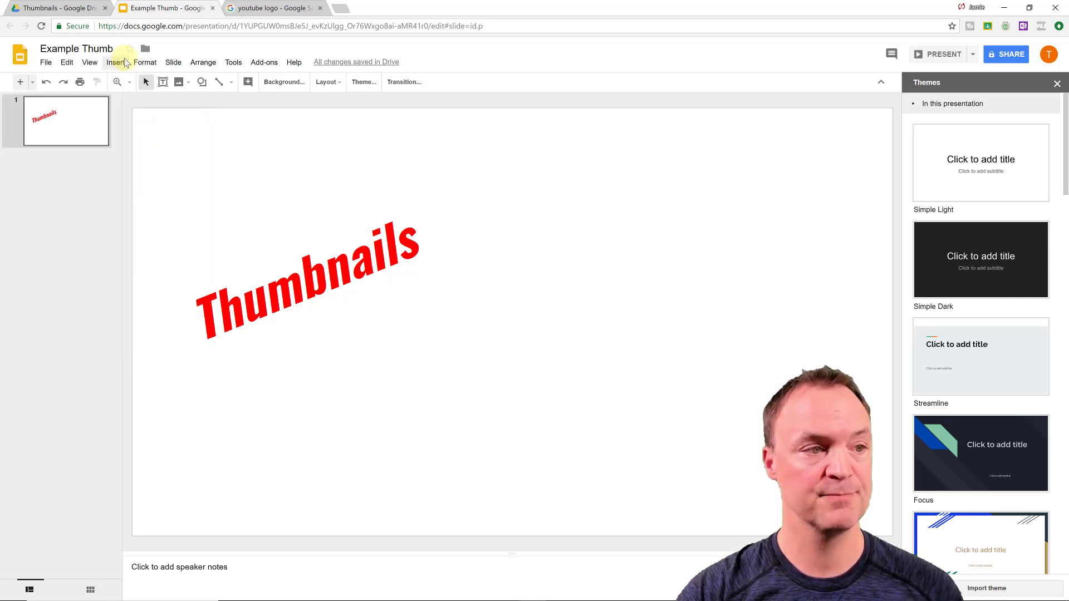
{"action": "left_click", "coordinate": [117, 63]}
{"action": "left_click", "coordinate": [139, 189]}
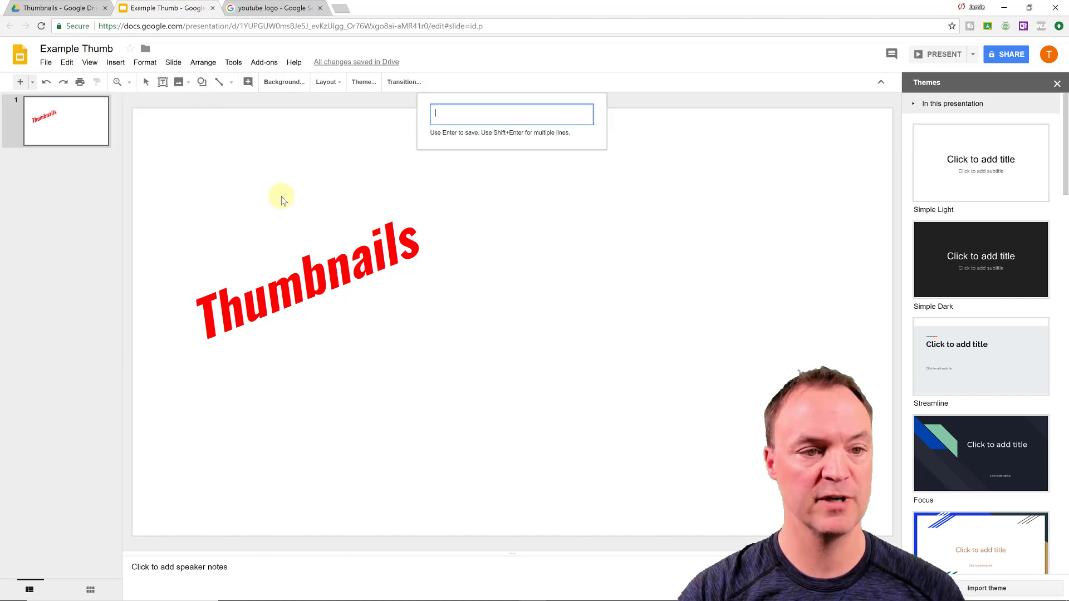
{"action": "type", "text": "You"}
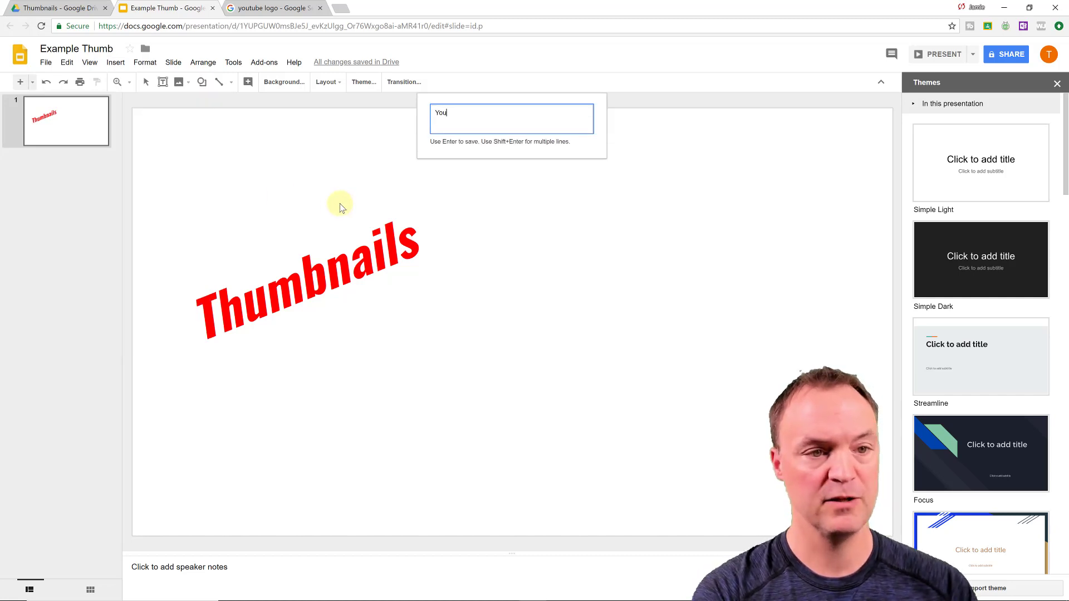
{"action": "type", "text": "Tube"}
{"action": "key", "text": "Return"}
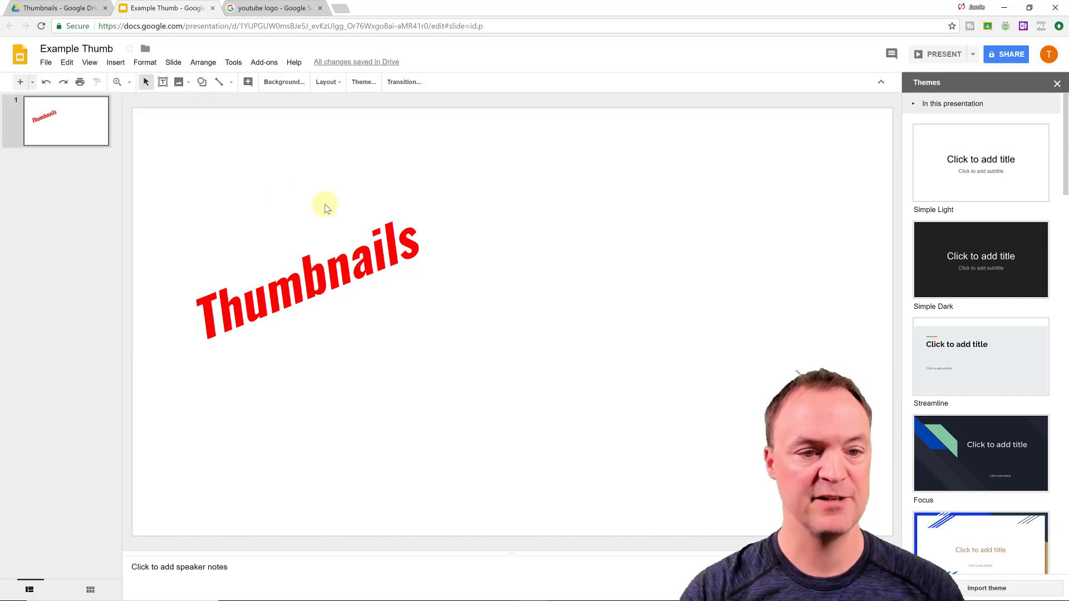
{"action": "left_click_drag", "start_coordinate": [487, 296], "coordinate": [570, 236]}
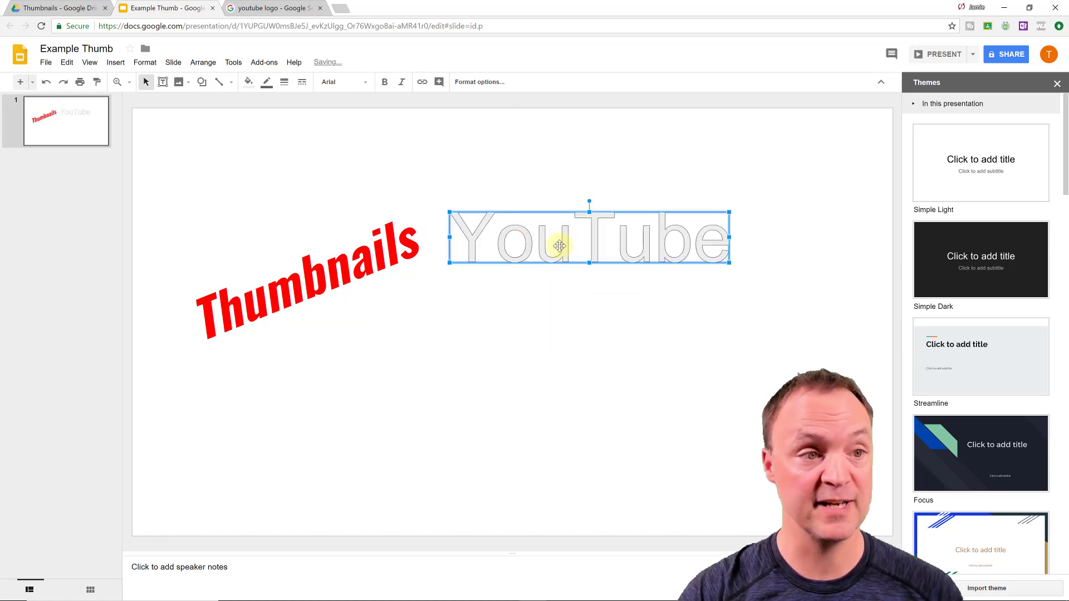
Step: Set YouTube in Impact, position it above Thumbnails, and rotate it to the same angle
{"action": "left_click", "coordinate": [367, 83]}
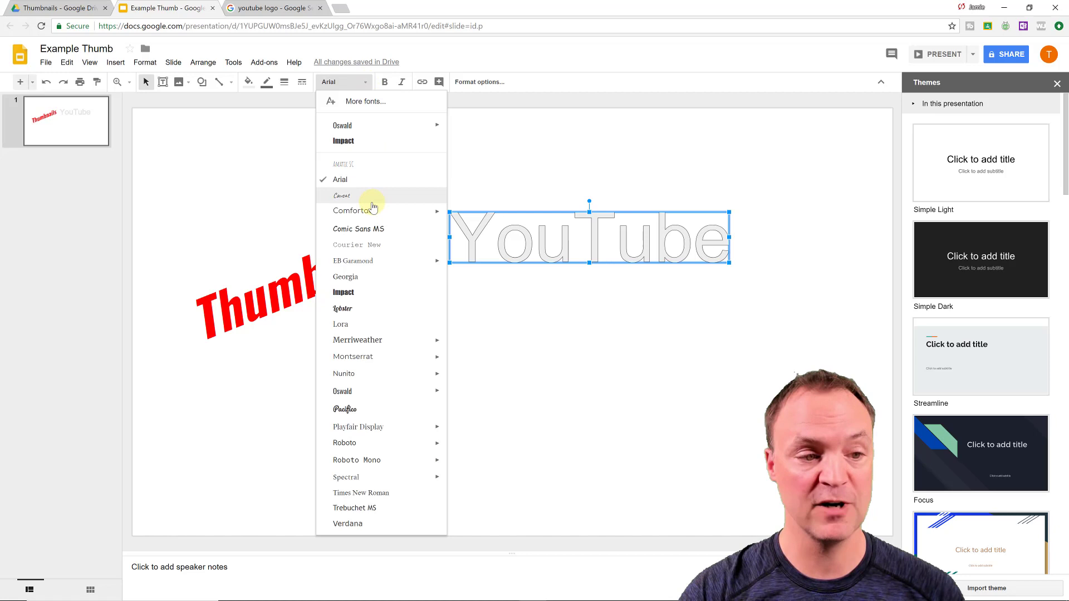
{"action": "left_click", "coordinate": [376, 293]}
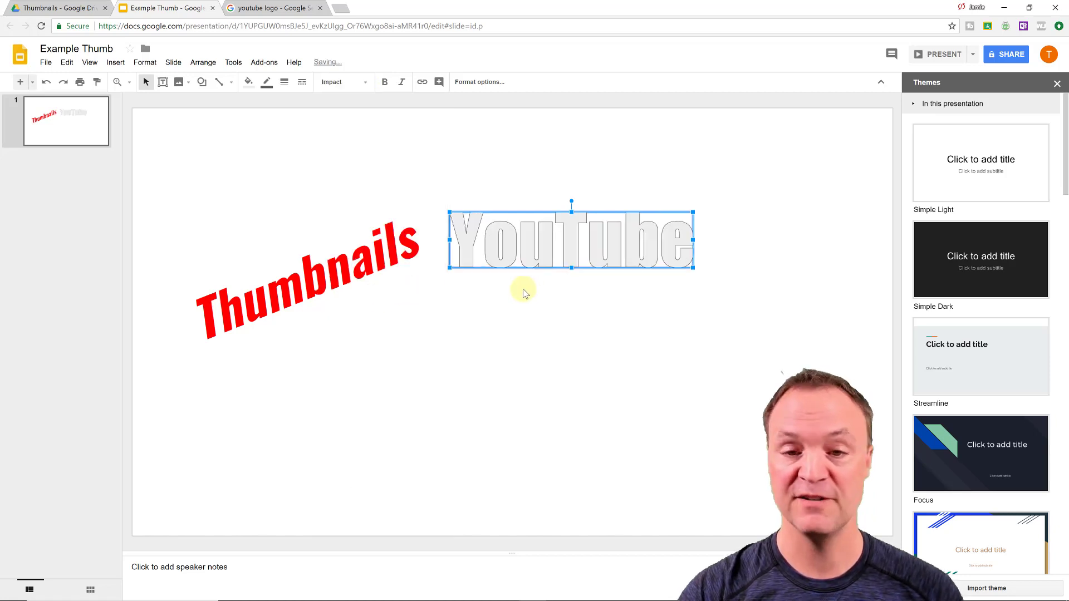
{"action": "left_click_drag", "start_coordinate": [536, 256], "coordinate": [601, 268]}
{"action": "left_click_drag", "start_coordinate": [635, 212], "coordinate": [296, 148]}
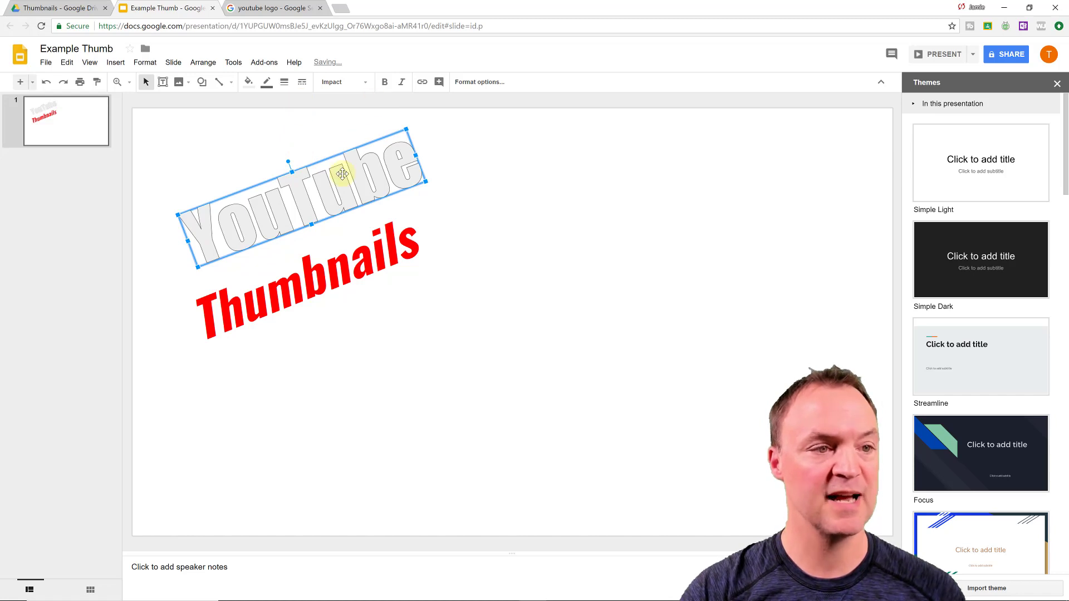
Step: Give the YouTube word art a black fill, white border colour and 3px border weight
{"action": "left_click", "coordinate": [248, 82]}
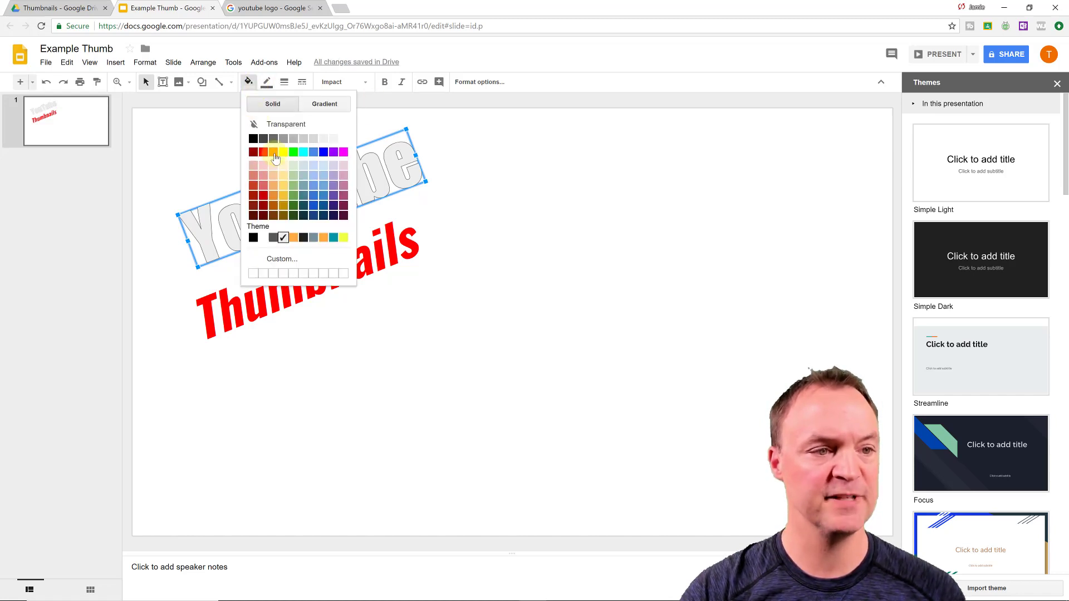
{"action": "left_click", "coordinate": [254, 138]}
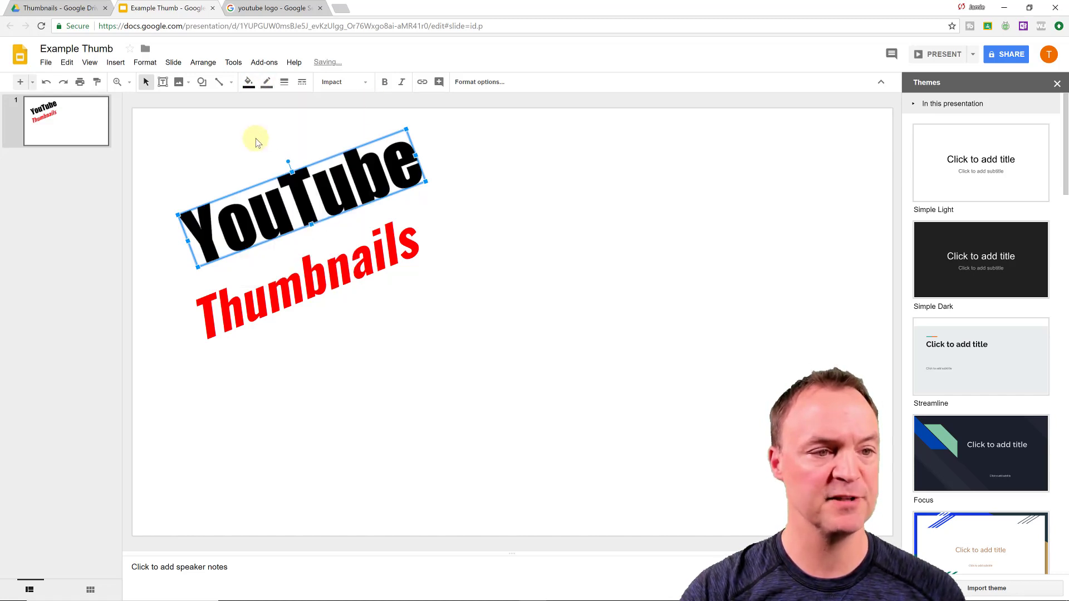
{"action": "left_click", "coordinate": [266, 83]}
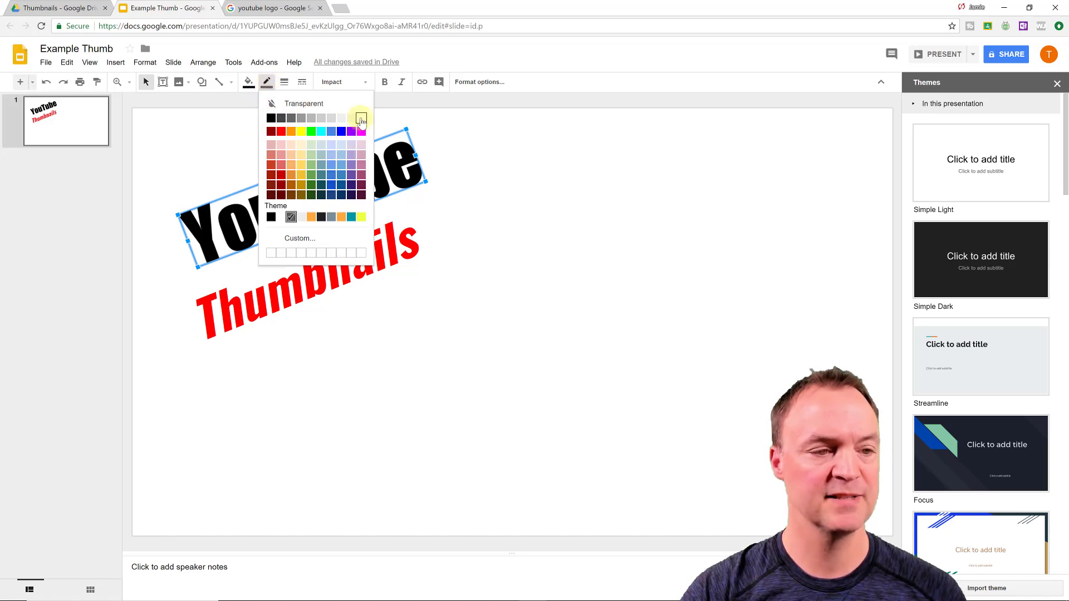
{"action": "left_click", "coordinate": [360, 119]}
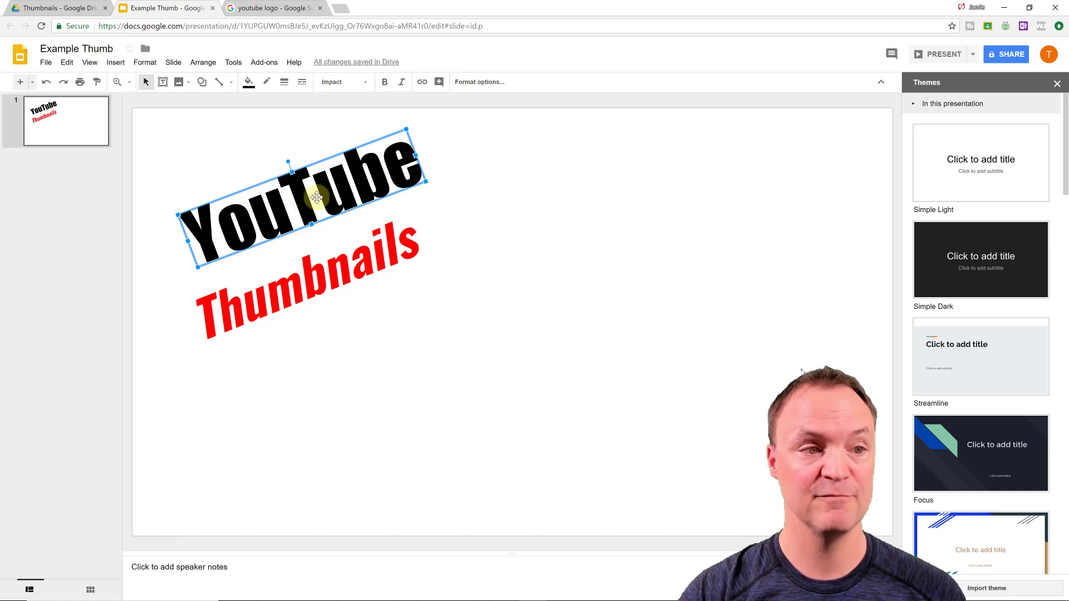
{"action": "left_click", "coordinate": [284, 82]}
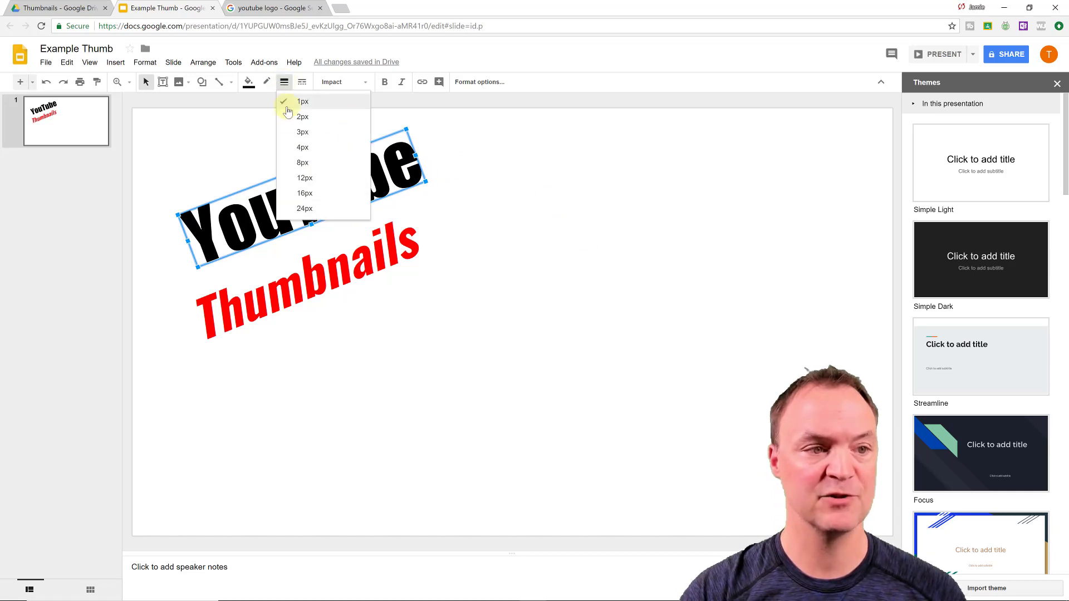
{"action": "left_click", "coordinate": [302, 131]}
{"action": "left_click", "coordinate": [566, 259]}
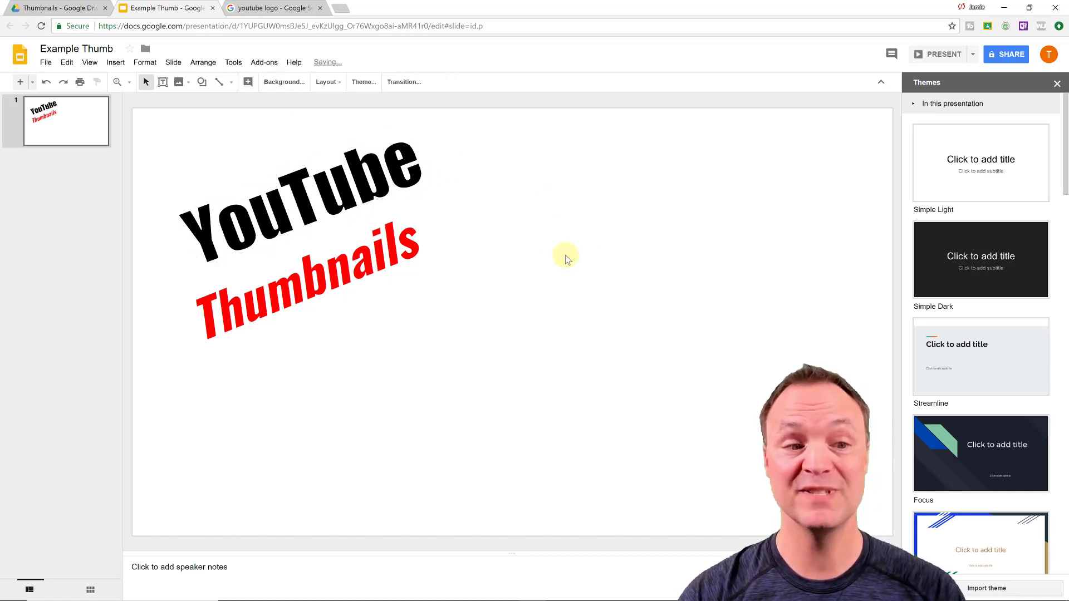
Step: Set the slide's background colour to black in the Background settings
{"action": "left_click", "coordinate": [295, 87]}
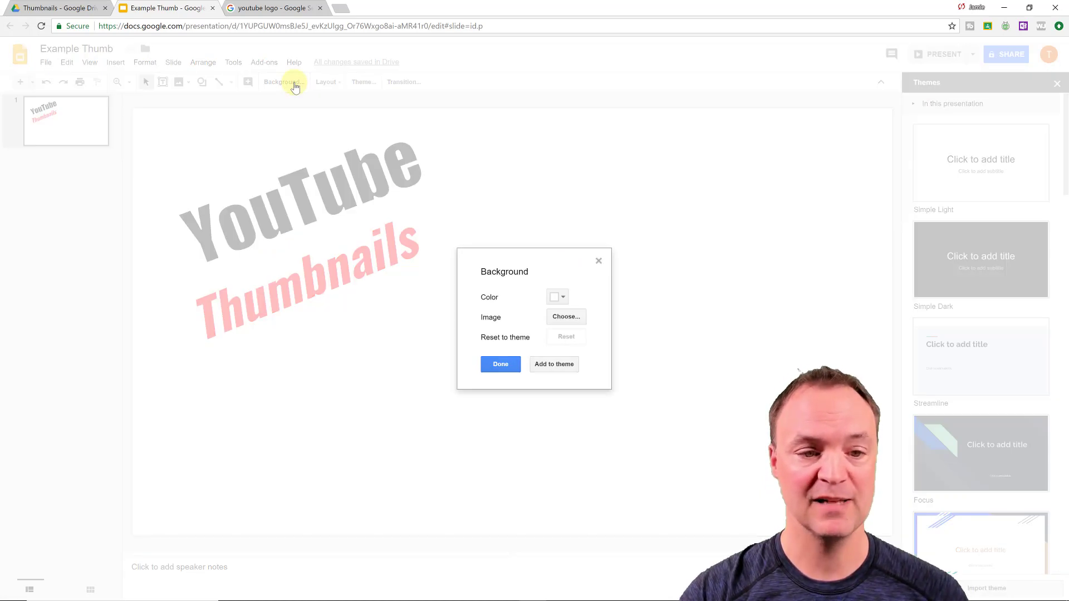
{"action": "left_click", "coordinate": [565, 297]}
{"action": "left_click", "coordinate": [556, 361]}
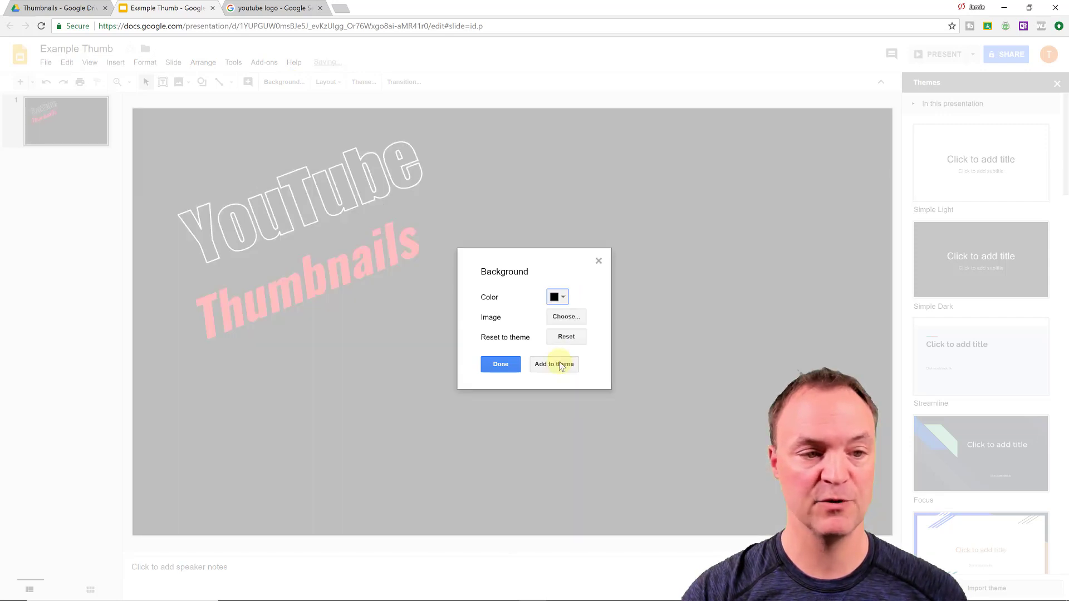
{"action": "left_click", "coordinate": [499, 368]}
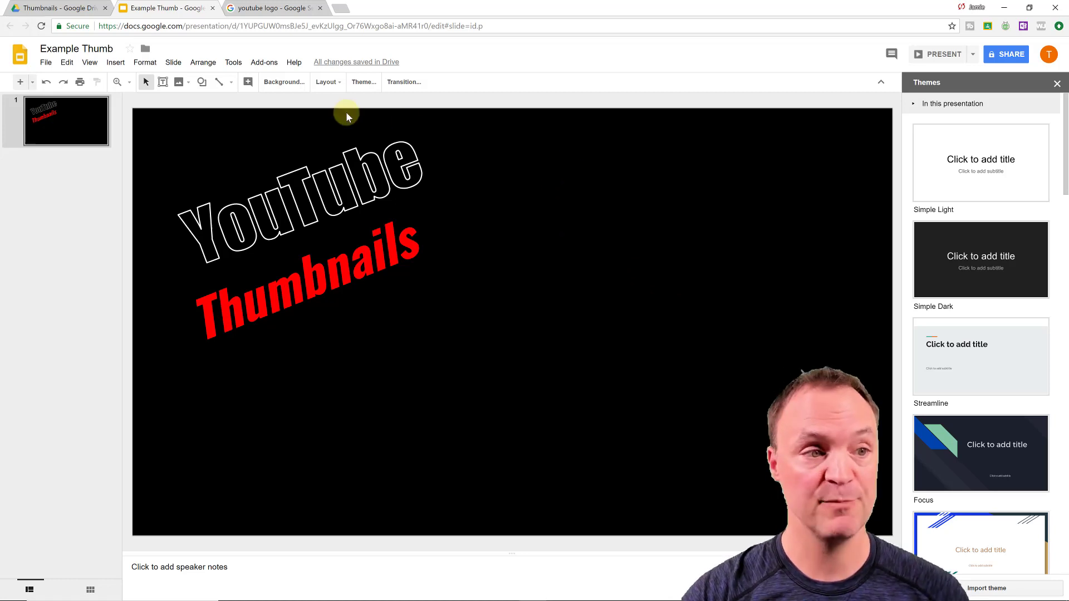
Step: Set the slide background to the snowy mountain lake photo from a 'Mountains' image search
{"action": "left_click", "coordinate": [298, 83]}
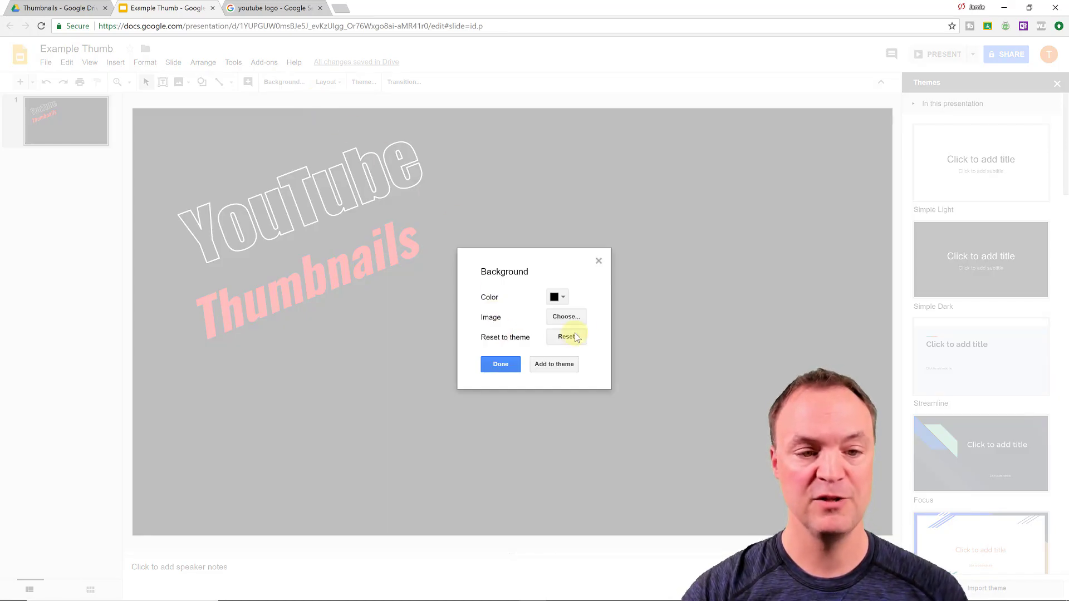
{"action": "left_click", "coordinate": [566, 317]}
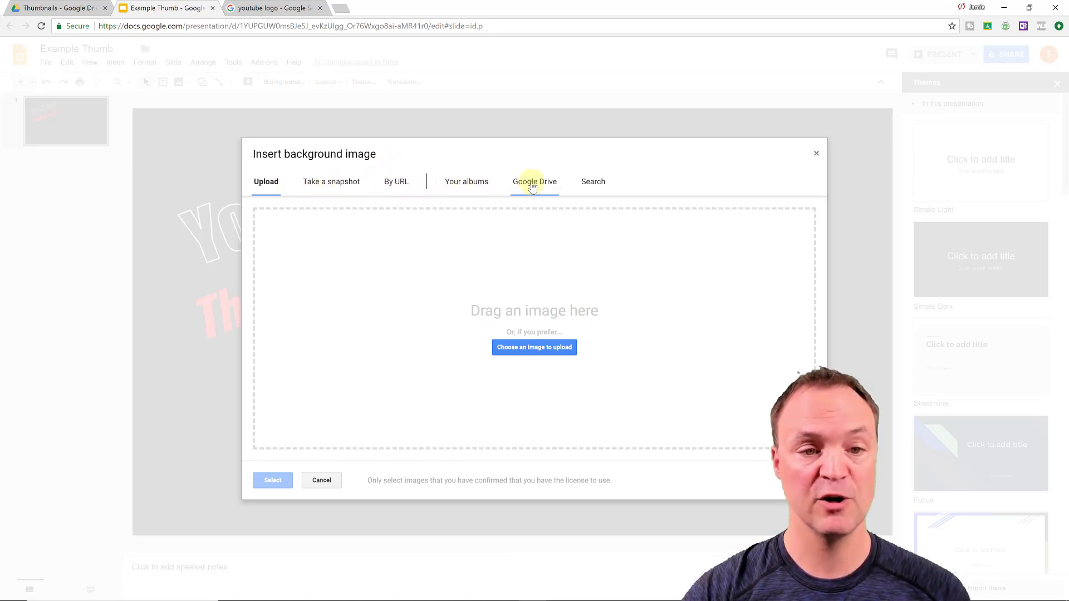
{"action": "left_click", "coordinate": [593, 184]}
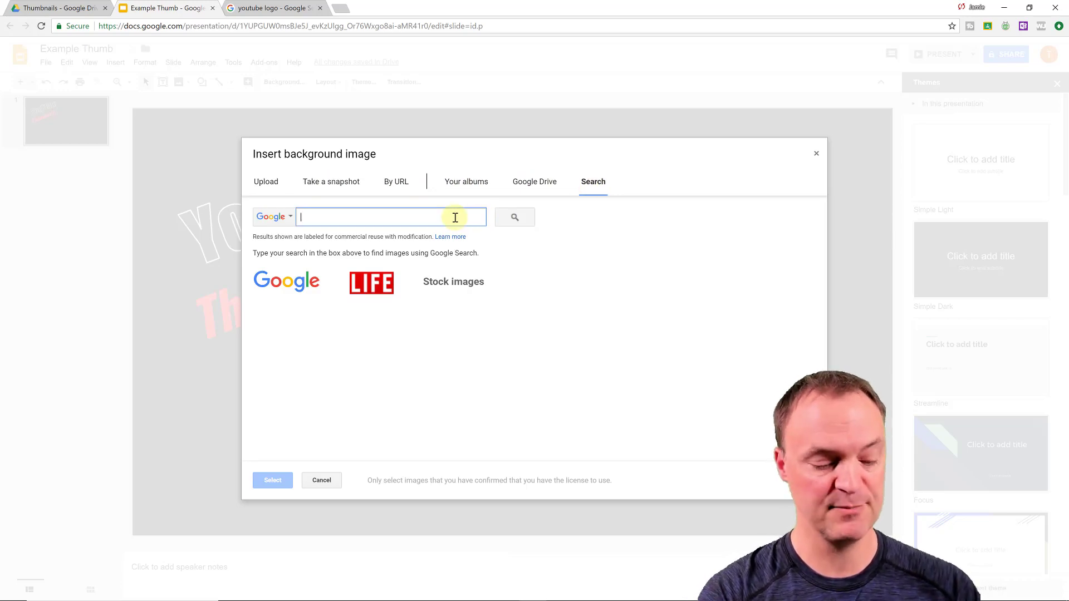
{"action": "type", "text": "Mo"}
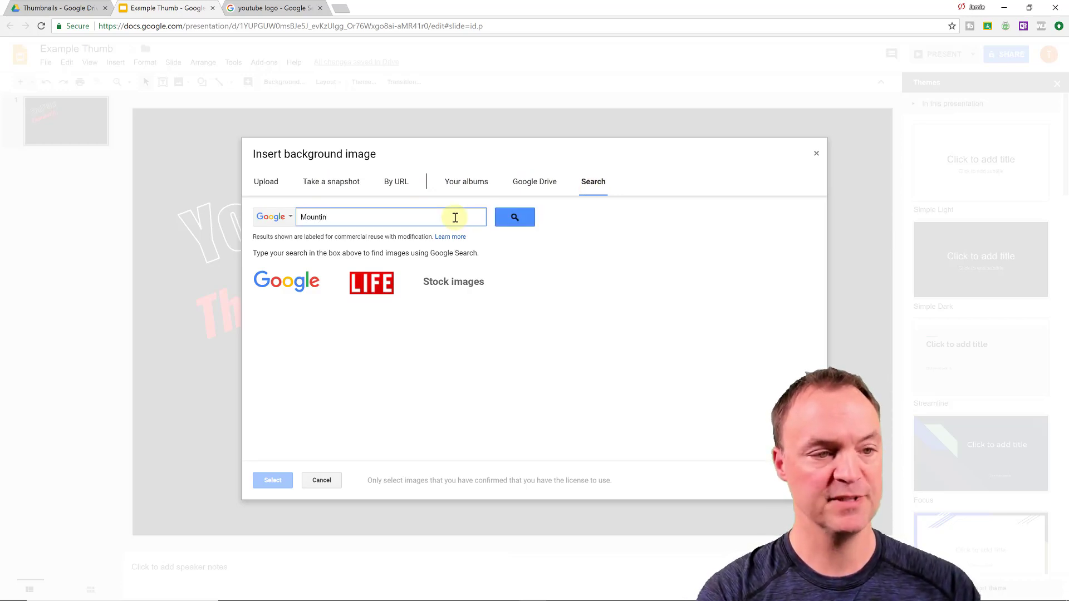
{"action": "type", "text": "untains"}
{"action": "key", "text": "Return"}
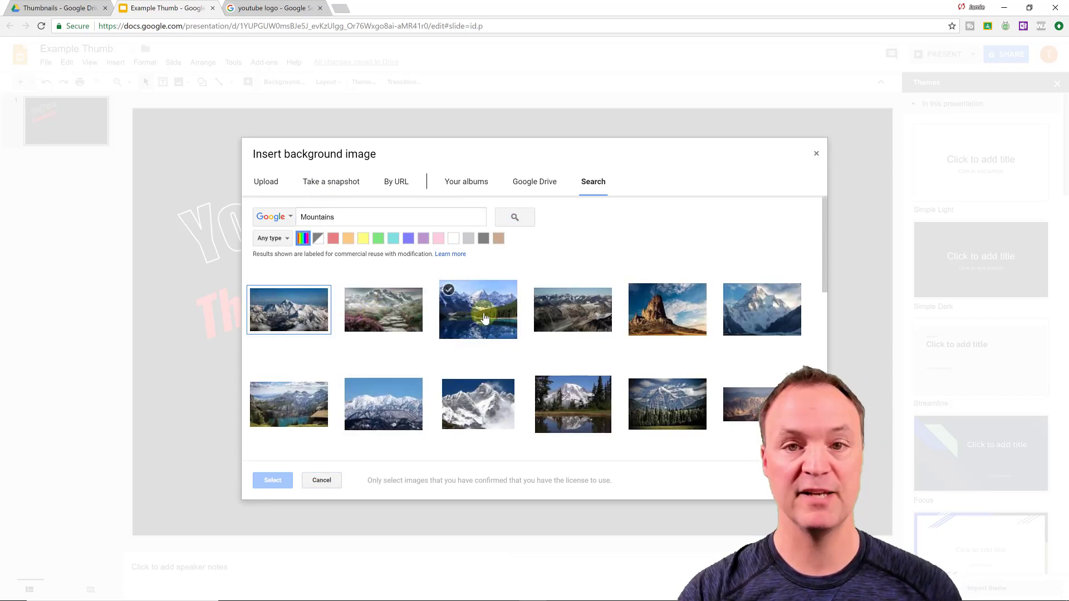
{"action": "left_click", "coordinate": [478, 309]}
{"action": "left_click", "coordinate": [288, 481]}
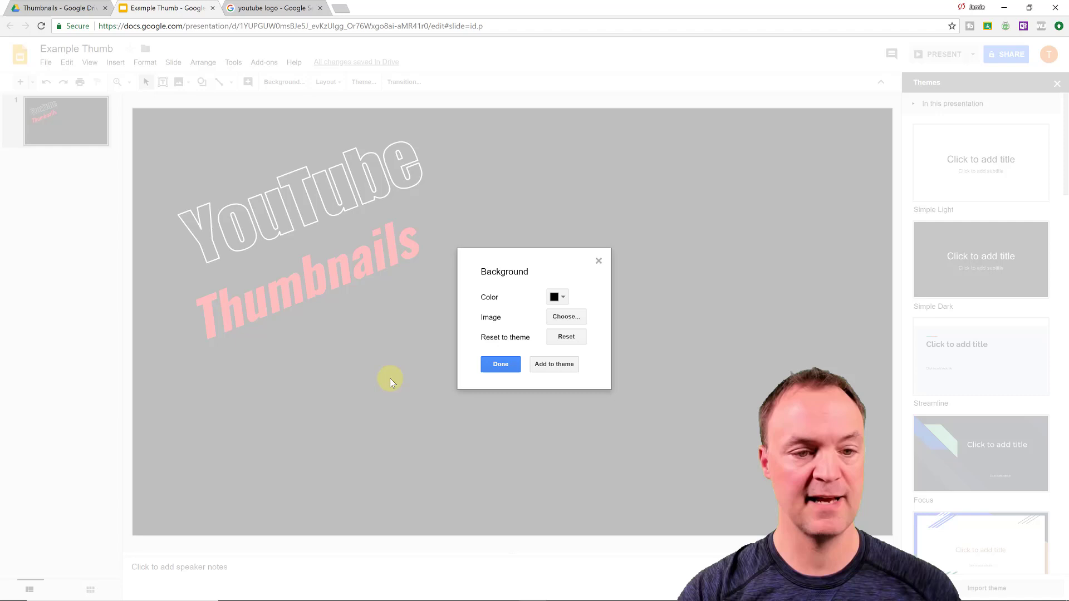
{"action": "left_click", "coordinate": [490, 370]}
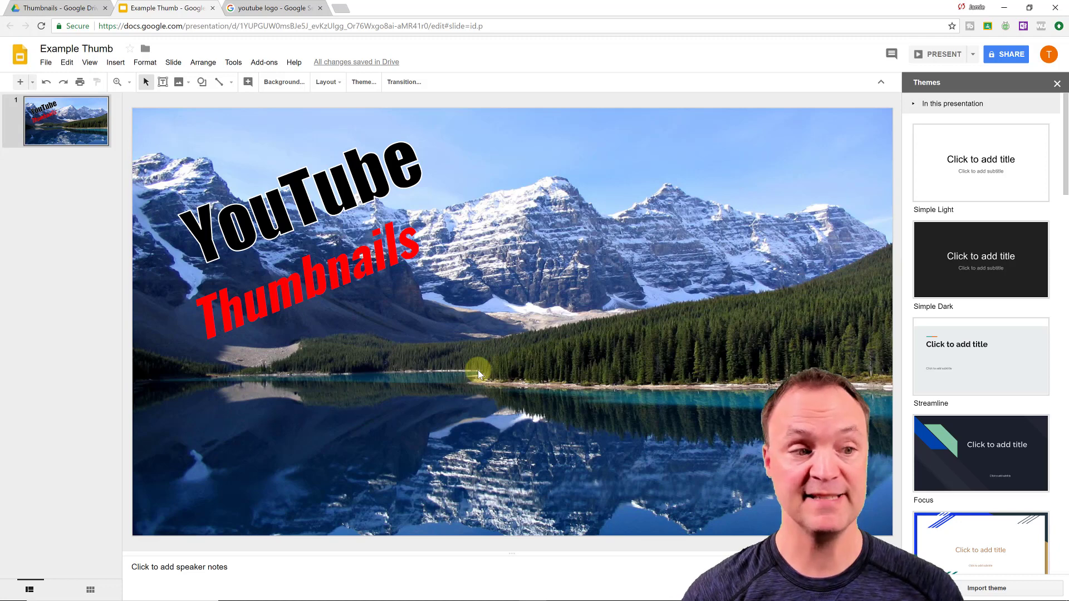
Step: Draw a rectangle spanning the full width of the slide's bottom strip and fill it cyan
{"action": "left_click", "coordinate": [113, 65]}
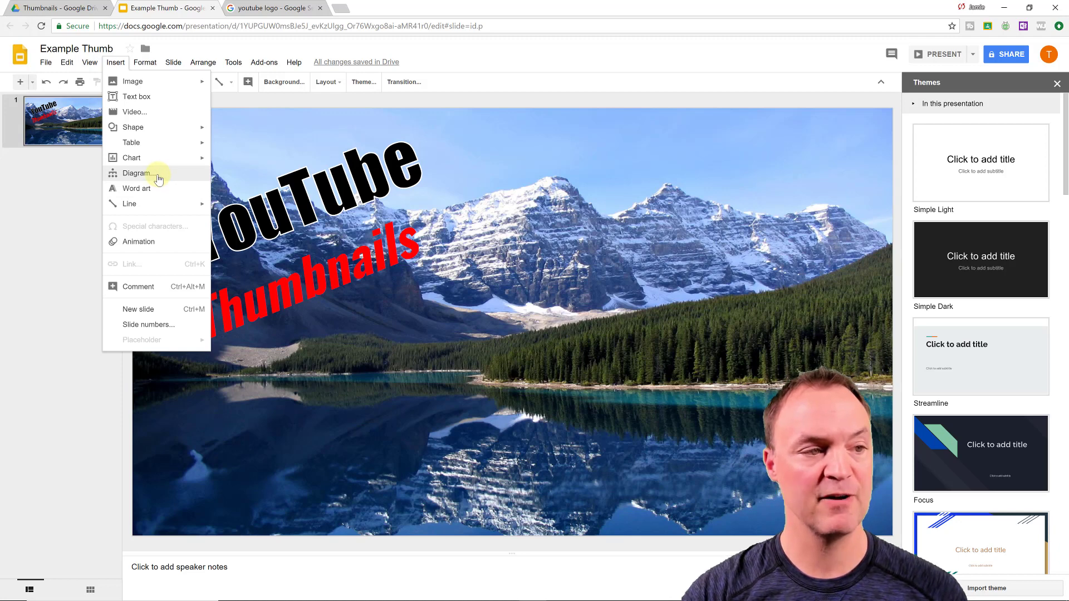
{"action": "mouse_move", "coordinate": [158, 130]}
{"action": "mouse_move", "coordinate": [250, 133]}
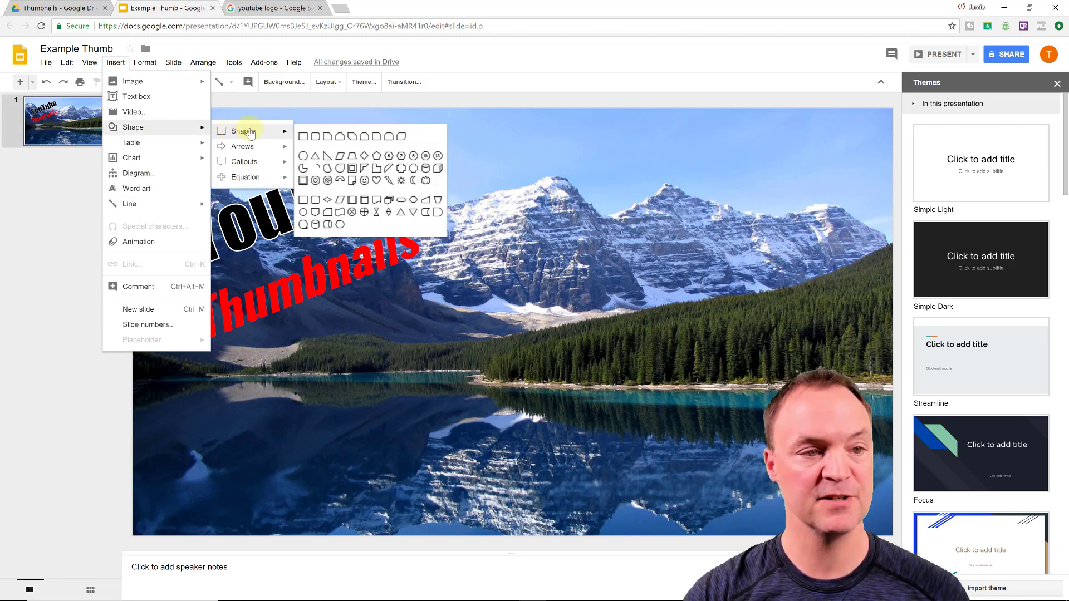
{"action": "left_click", "coordinate": [303, 139]}
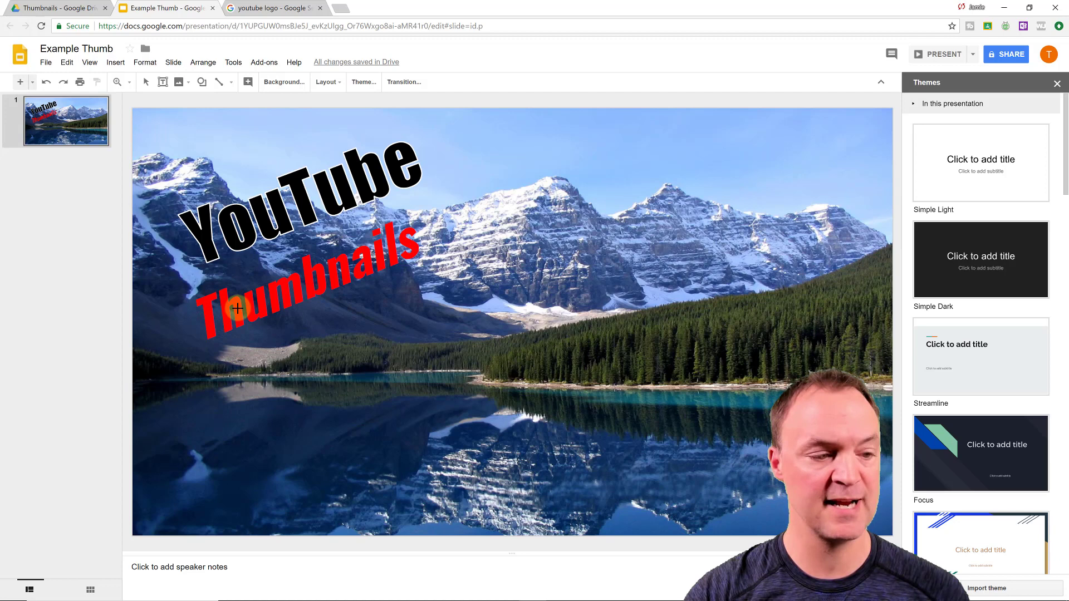
{"action": "mouse_move", "coordinate": [169, 446]}
{"action": "left_mouse_down"}
{"action": "mouse_move", "coordinate": [558, 501]}
{"action": "mouse_move", "coordinate": [779, 483]}
{"action": "mouse_move", "coordinate": [893, 538]}
{"action": "left_mouse_up"}
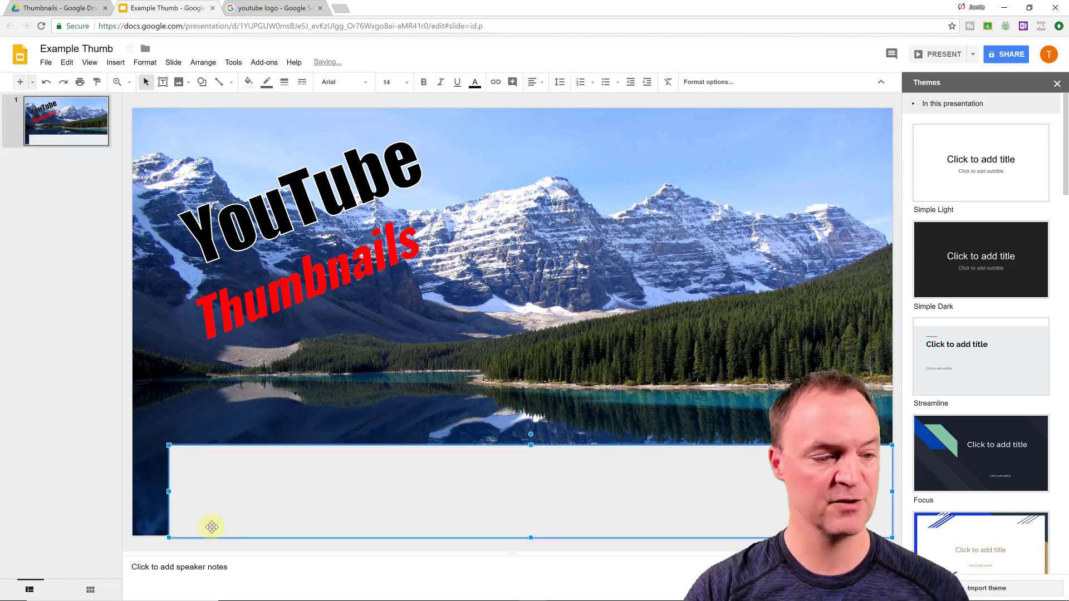
{"action": "left_click_drag", "start_coordinate": [168, 492], "coordinate": [132, 497]}
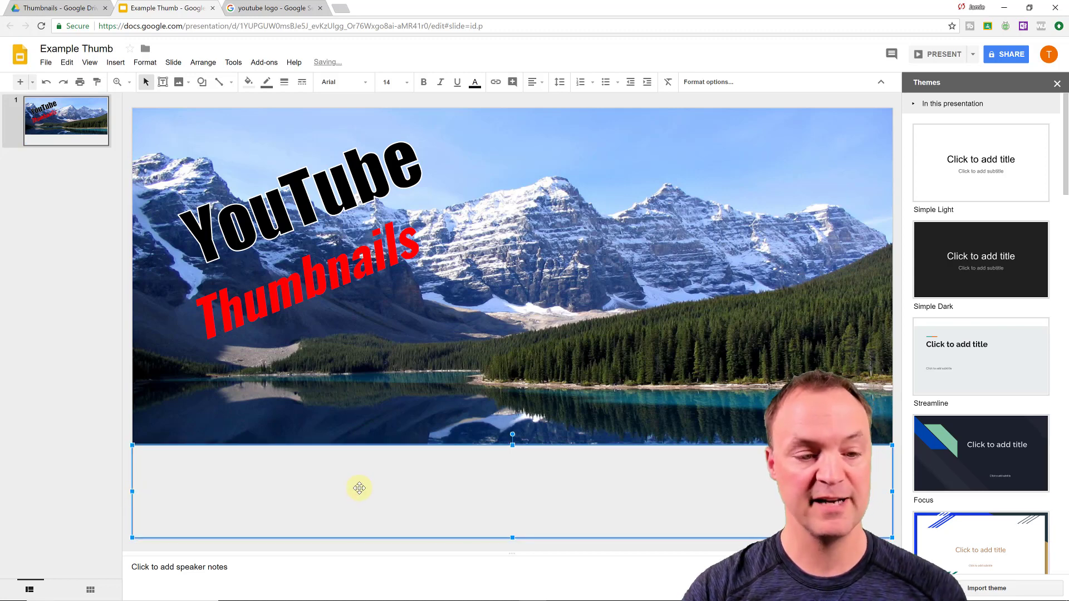
{"action": "left_click", "coordinate": [248, 83]}
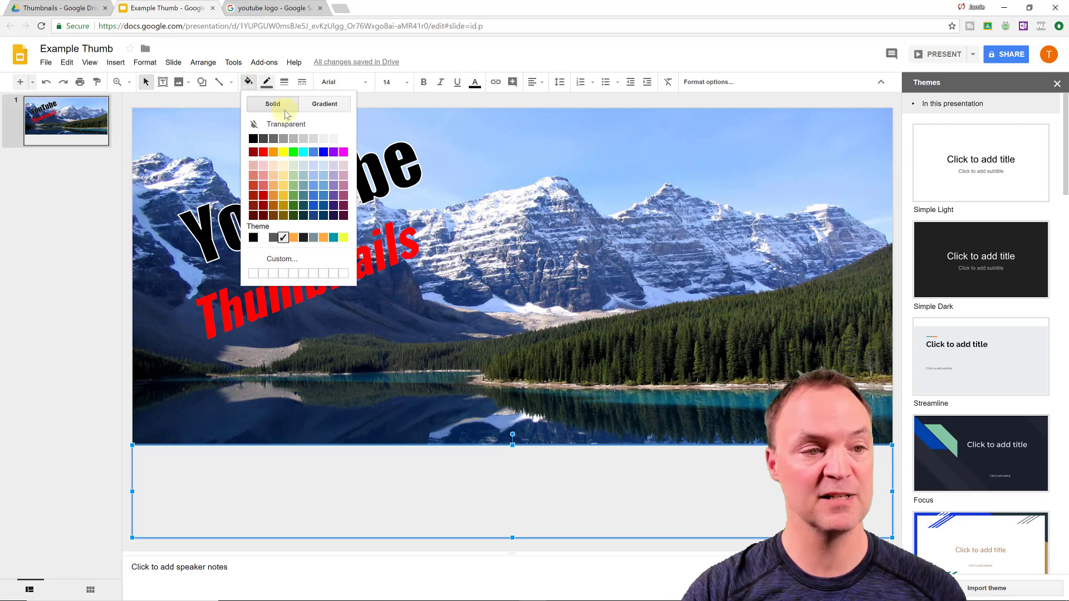
{"action": "left_click", "coordinate": [303, 152]}
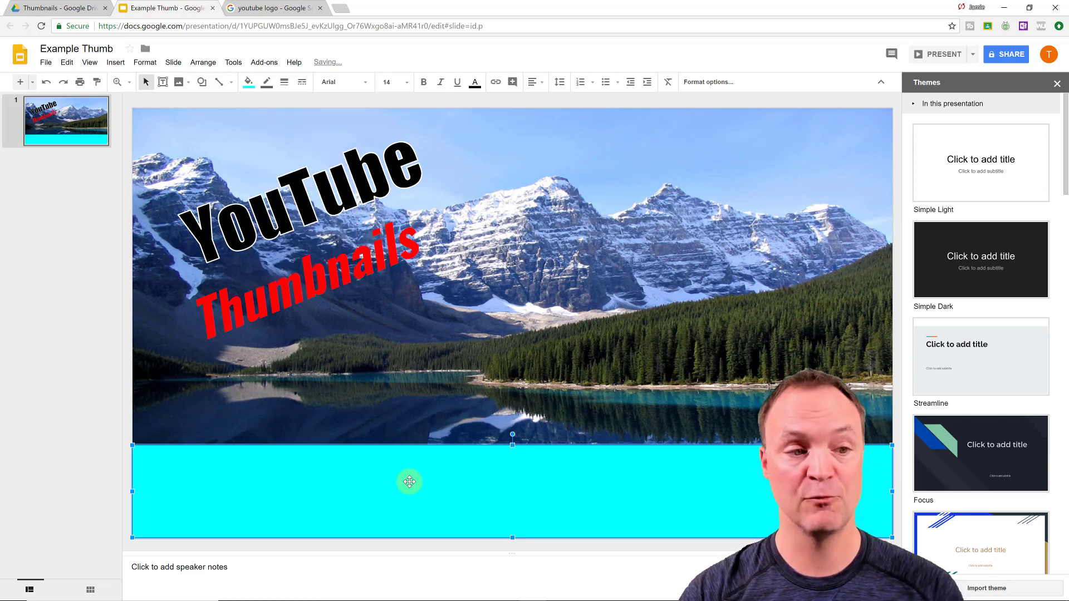
Step: Move the rotated Thumbnails text down onto the banner and bring it to front
{"action": "left_click", "coordinate": [323, 315]}
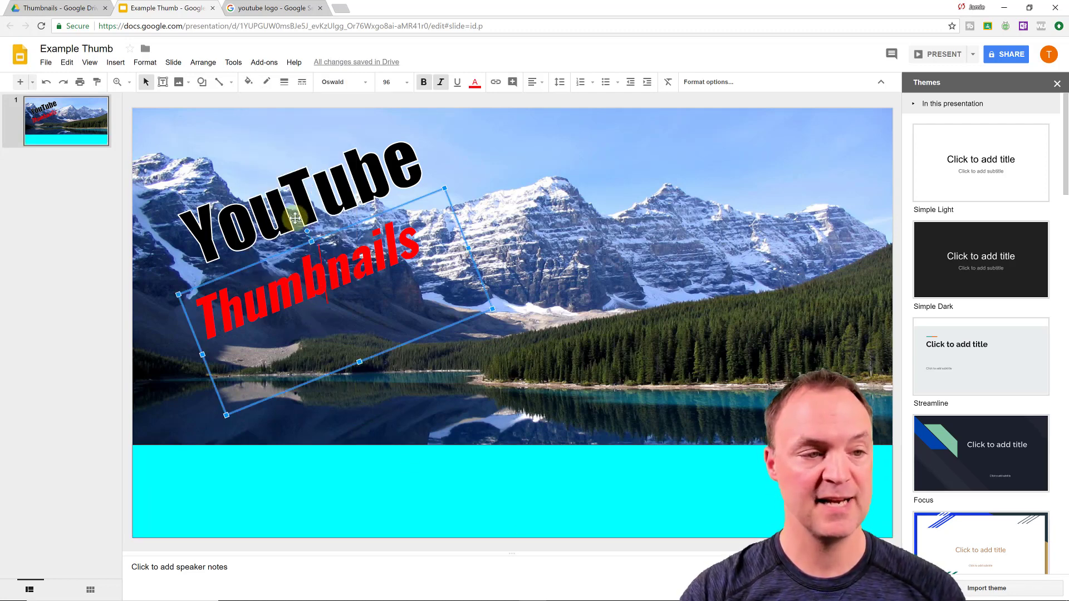
{"action": "left_click_drag", "start_coordinate": [293, 251], "coordinate": [406, 452]}
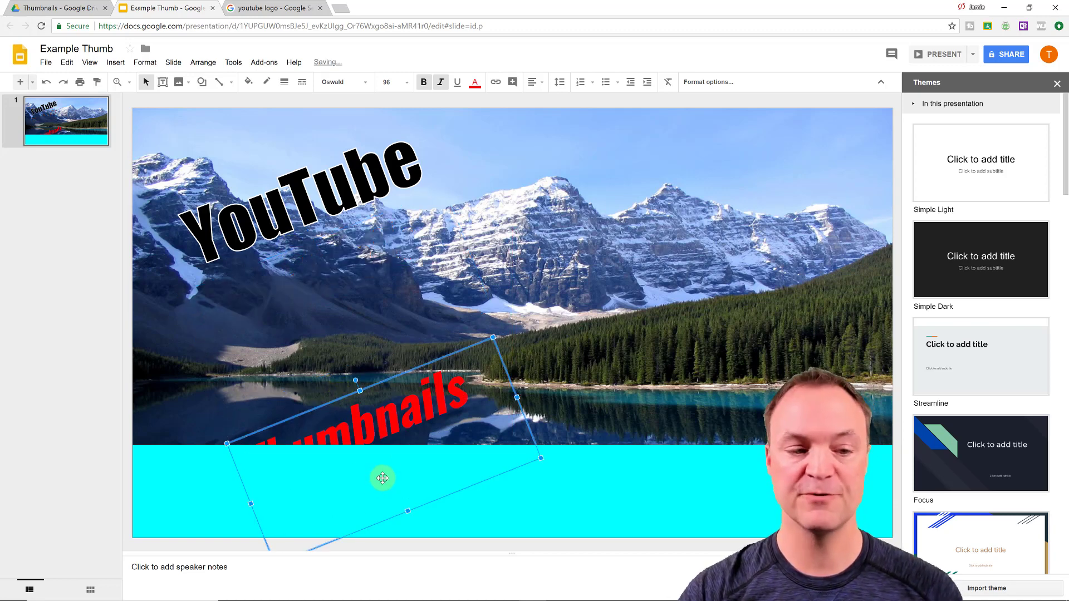
{"action": "right_click", "coordinate": [366, 431]}
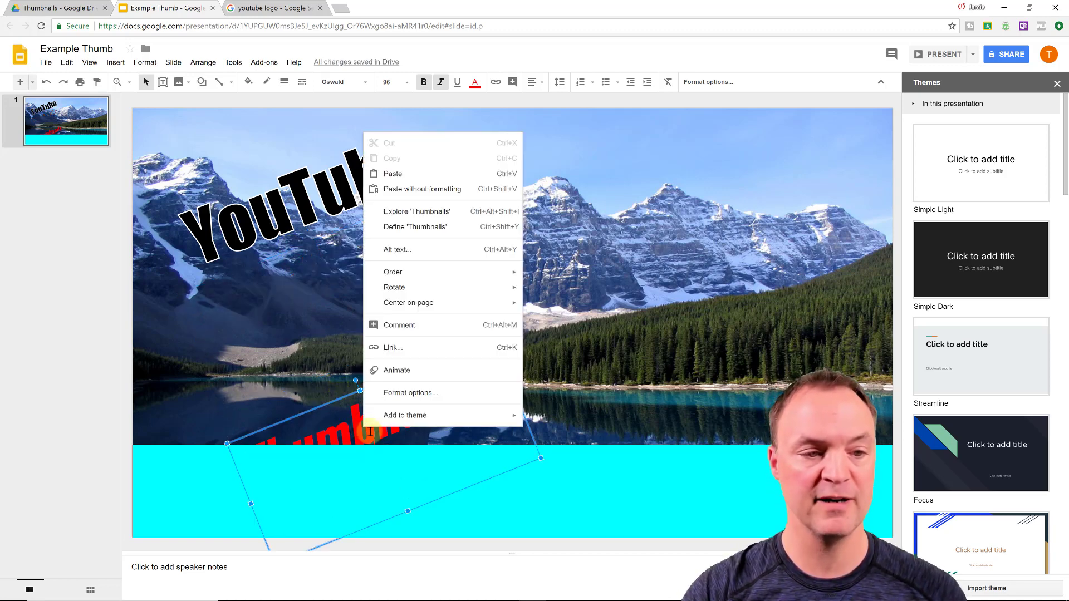
{"action": "mouse_move", "coordinate": [426, 274]}
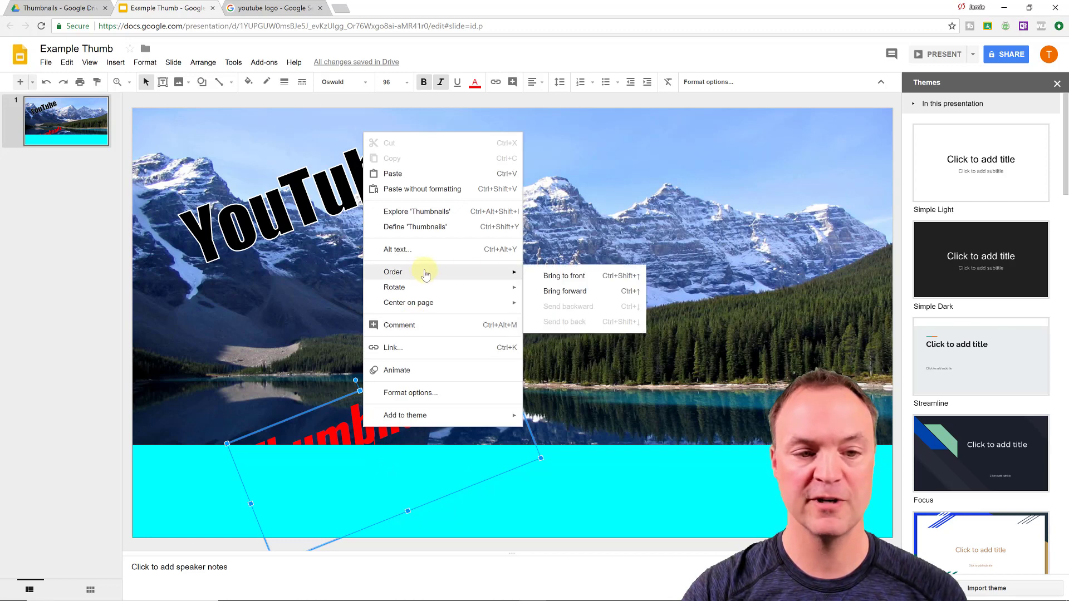
{"action": "left_click", "coordinate": [545, 275]}
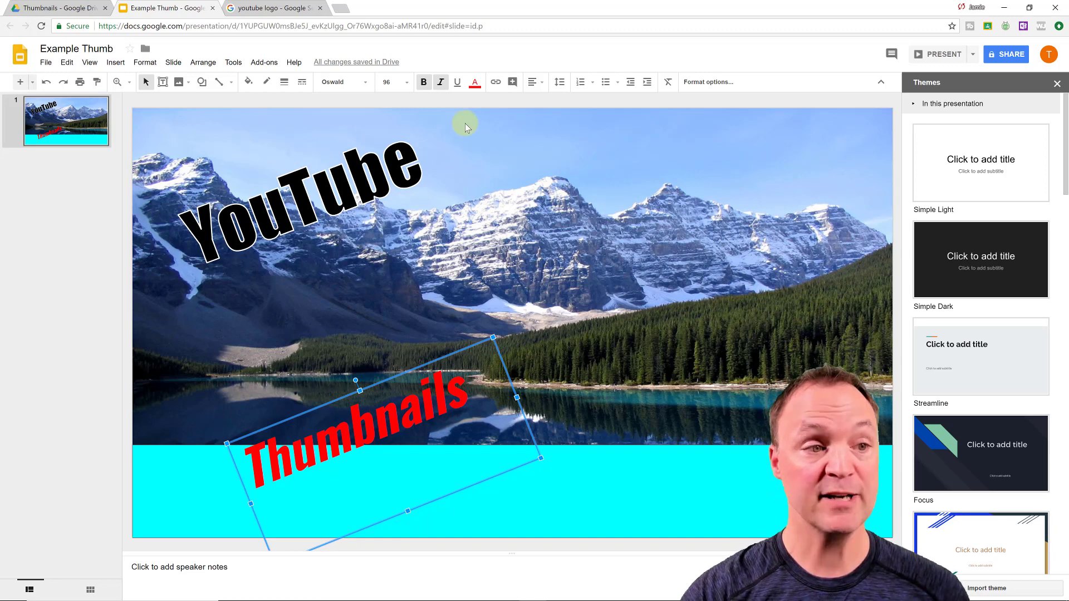
Step: Search the web for 'dog' and drag the golden retriever photo onto the slide
{"action": "left_click", "coordinate": [522, 167]}
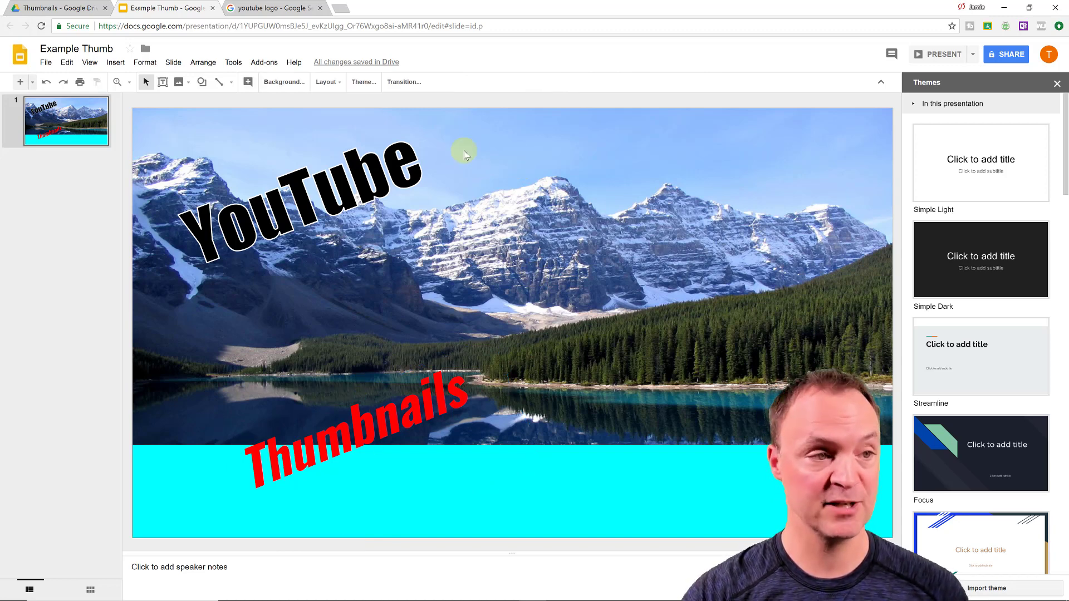
{"action": "left_click", "coordinate": [117, 62]}
{"action": "mouse_move", "coordinate": [186, 86]}
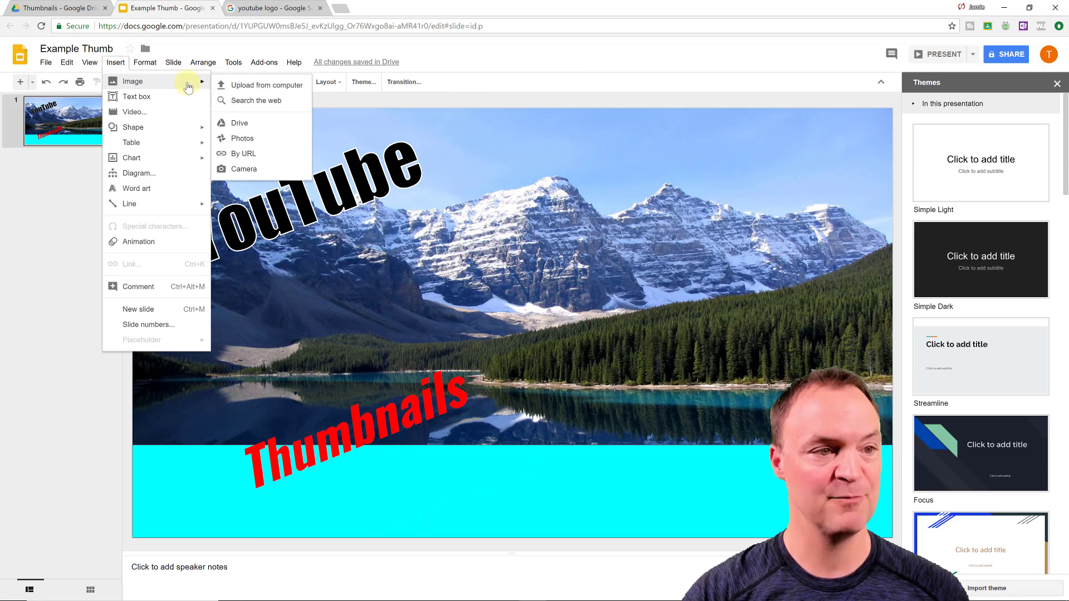
{"action": "left_click", "coordinate": [262, 101]}
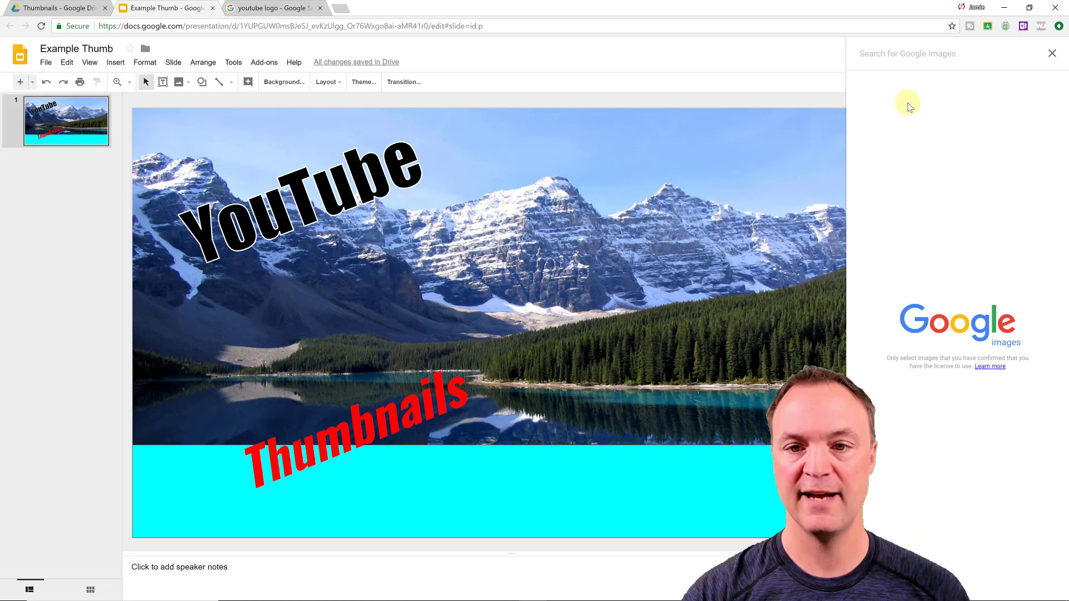
{"action": "type", "text": "dog"}
{"action": "key", "text": "Return"}
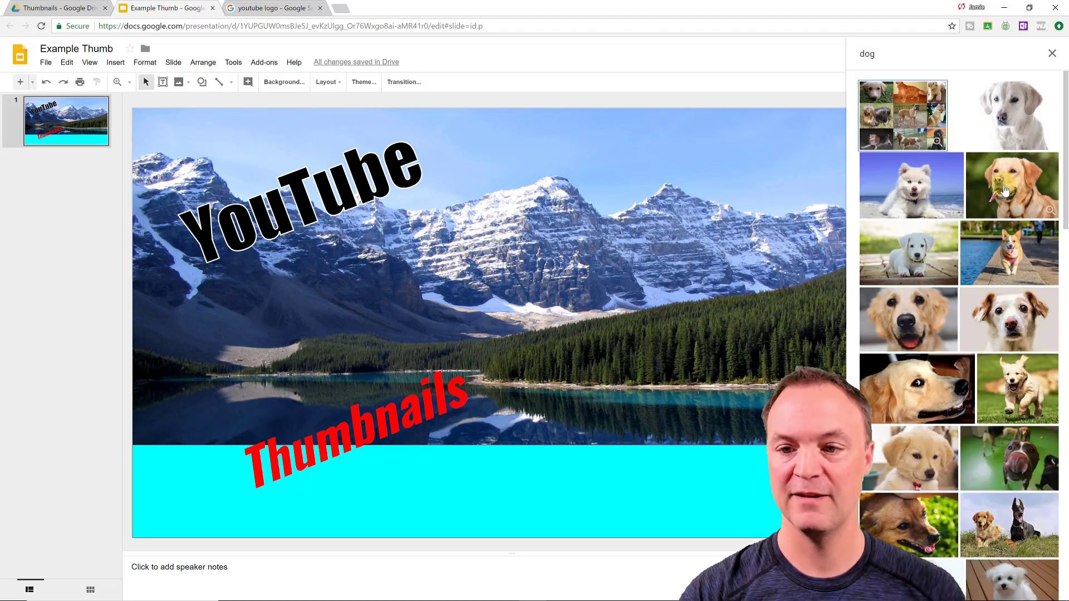
{"action": "left_click", "coordinate": [1005, 197]}
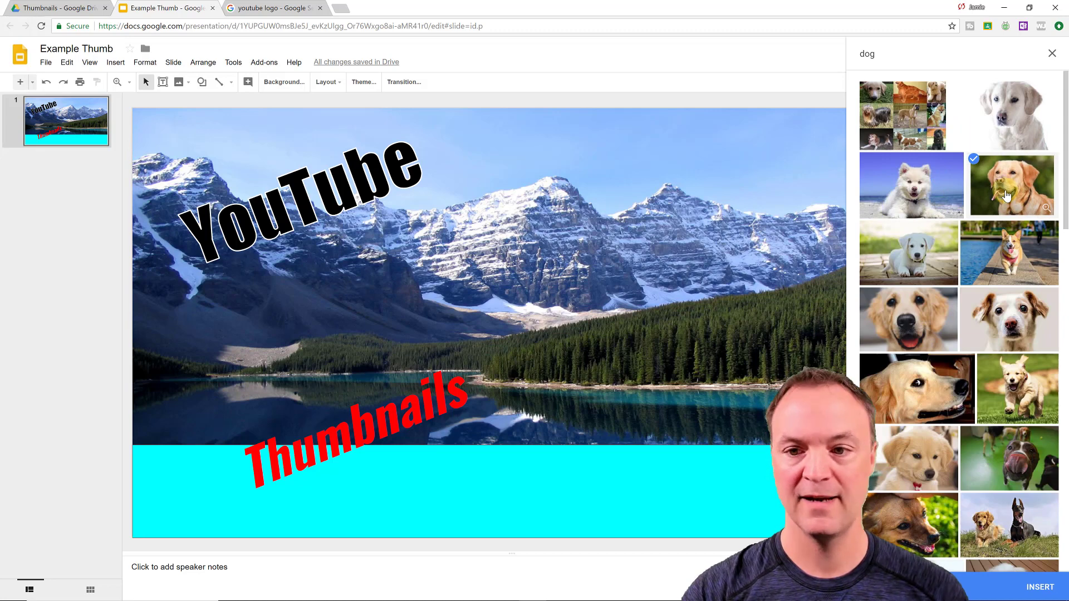
{"action": "left_click_drag", "start_coordinate": [1005, 197], "coordinate": [680, 265]}
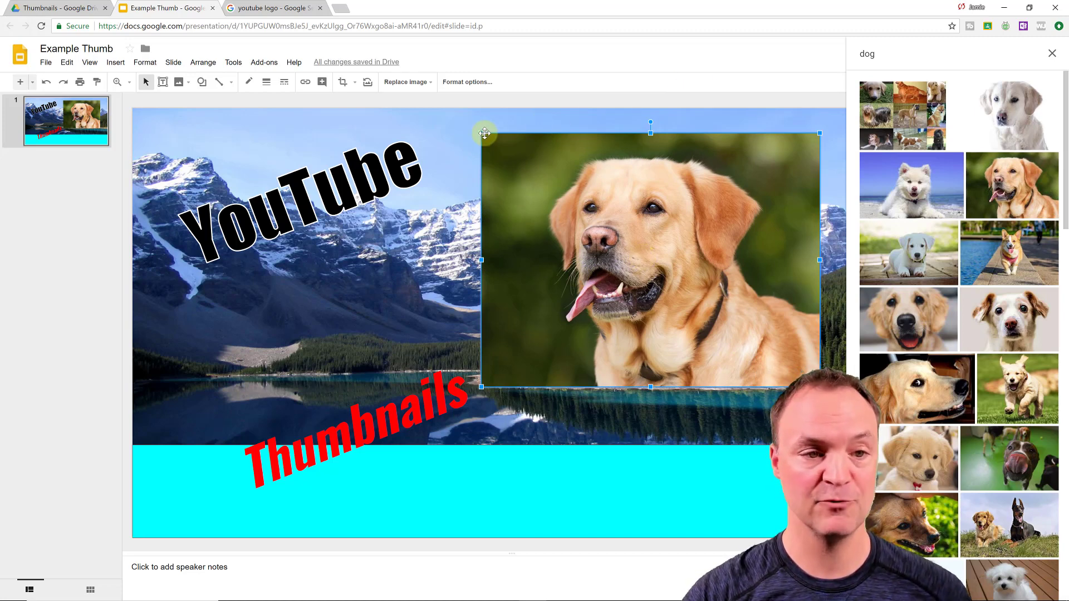
Step: Shrink the dog photo, crop off its left side, and move it up and left
{"action": "left_click_drag", "start_coordinate": [482, 133], "coordinate": [545, 206]}
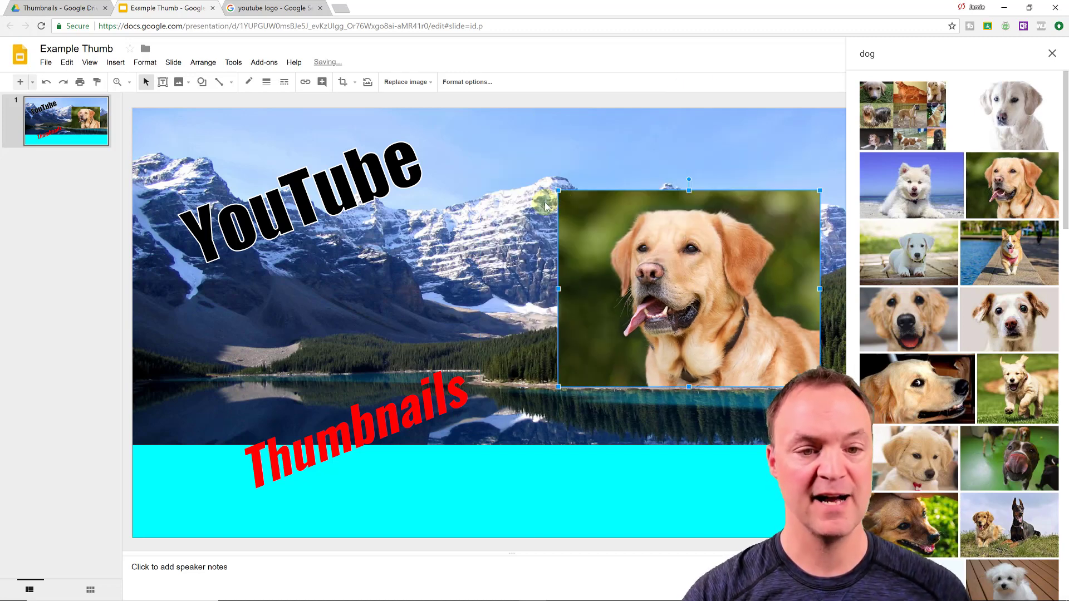
{"action": "left_click", "coordinate": [342, 88]}
{"action": "left_click_drag", "start_coordinate": [558, 289], "coordinate": [588, 290]}
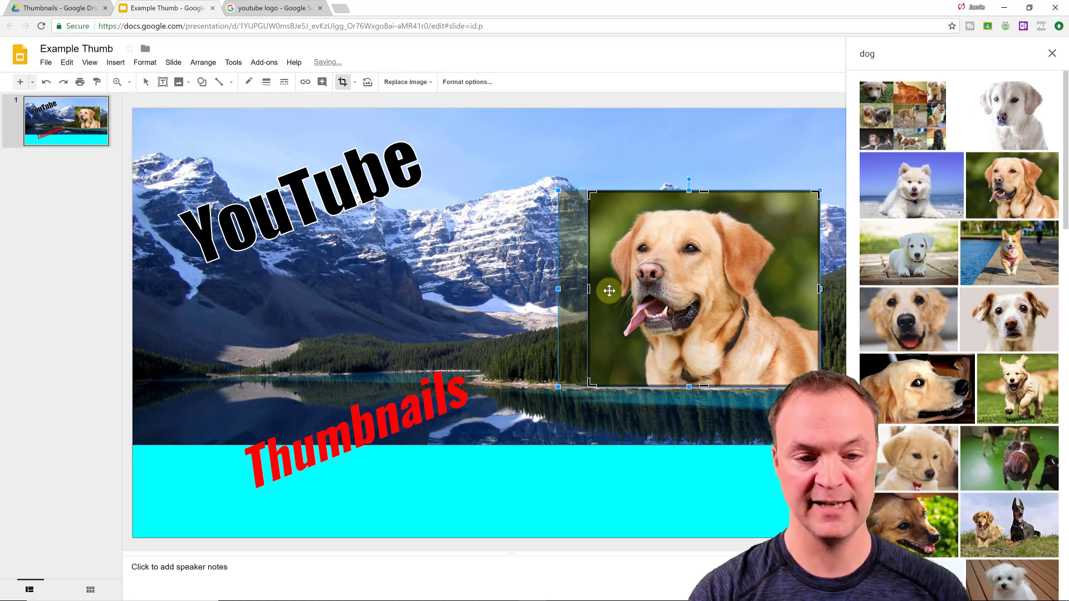
{"action": "key", "text": "Return"}
{"action": "left_click_drag", "start_coordinate": [649, 215], "coordinate": [579, 198]}
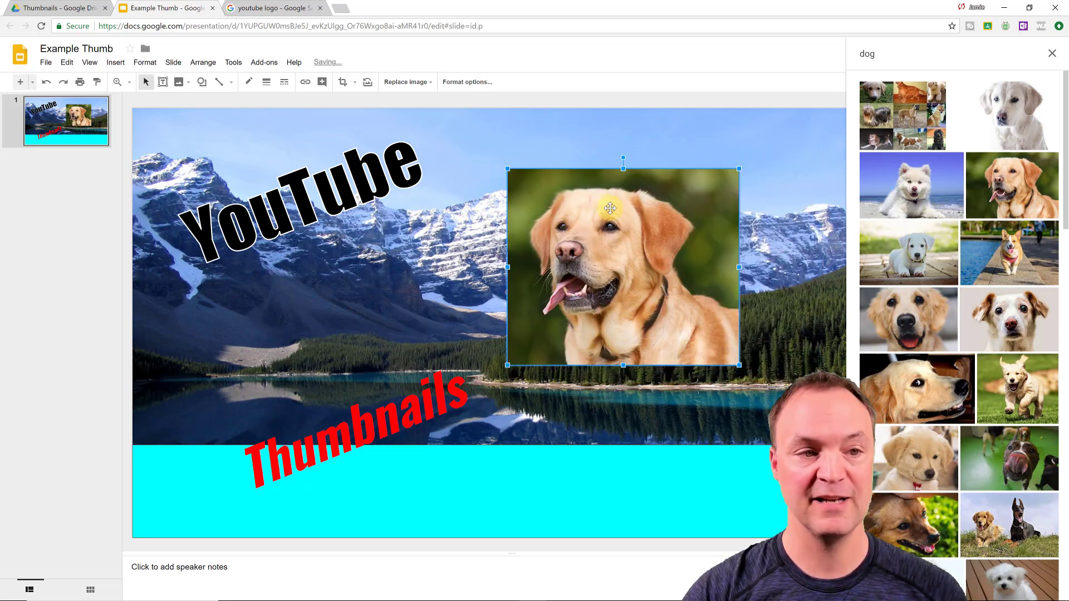
Step: Mask the dog photo to the Explosion starburst shape and reposition it above the forest
{"action": "left_click", "coordinate": [355, 84]}
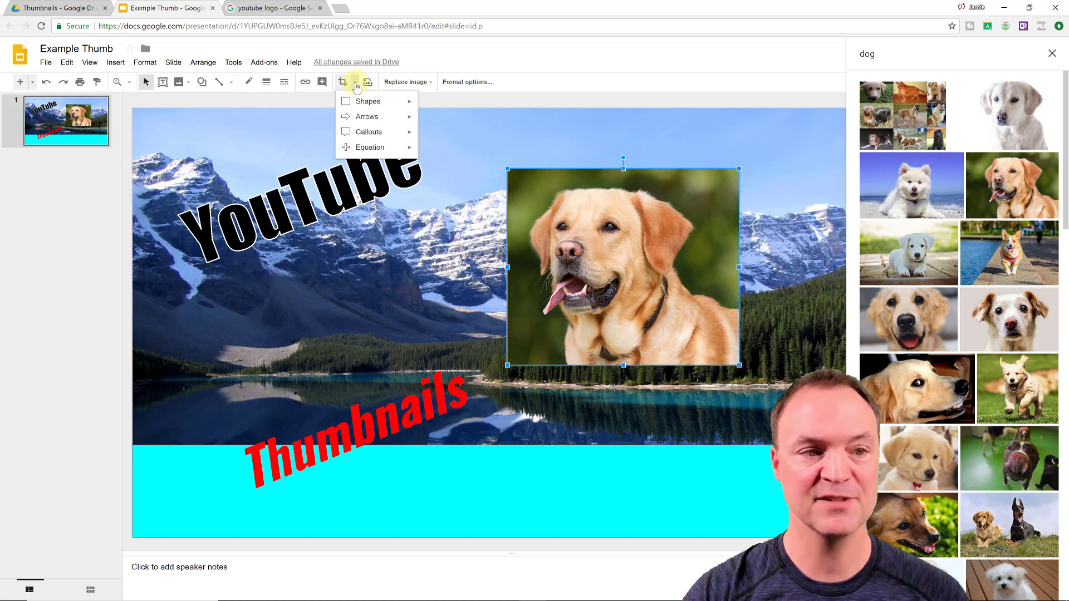
{"action": "mouse_move", "coordinate": [372, 134]}
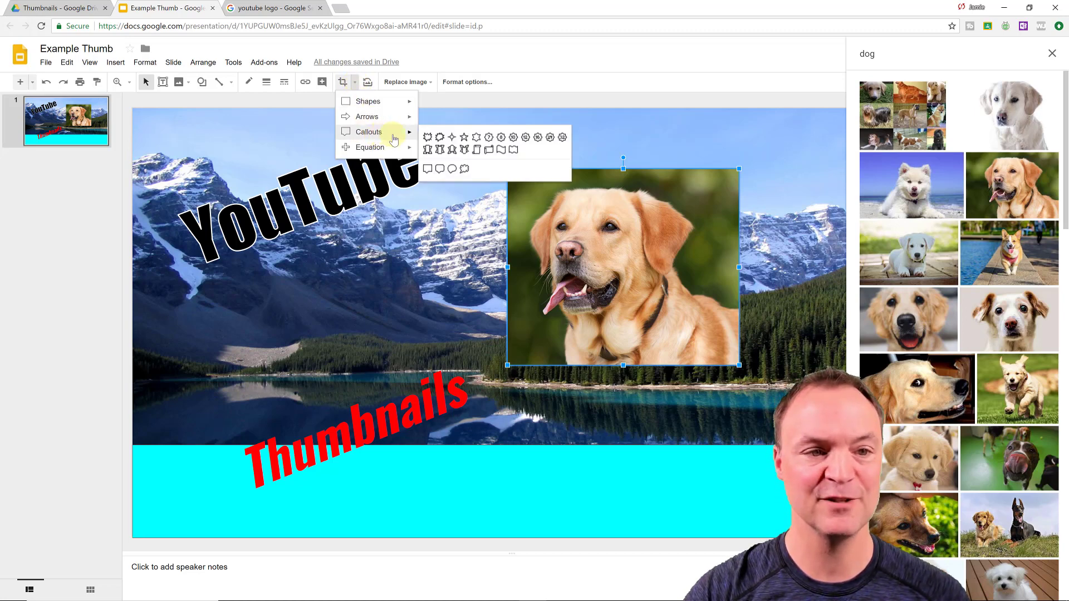
{"action": "left_click", "coordinate": [427, 137]}
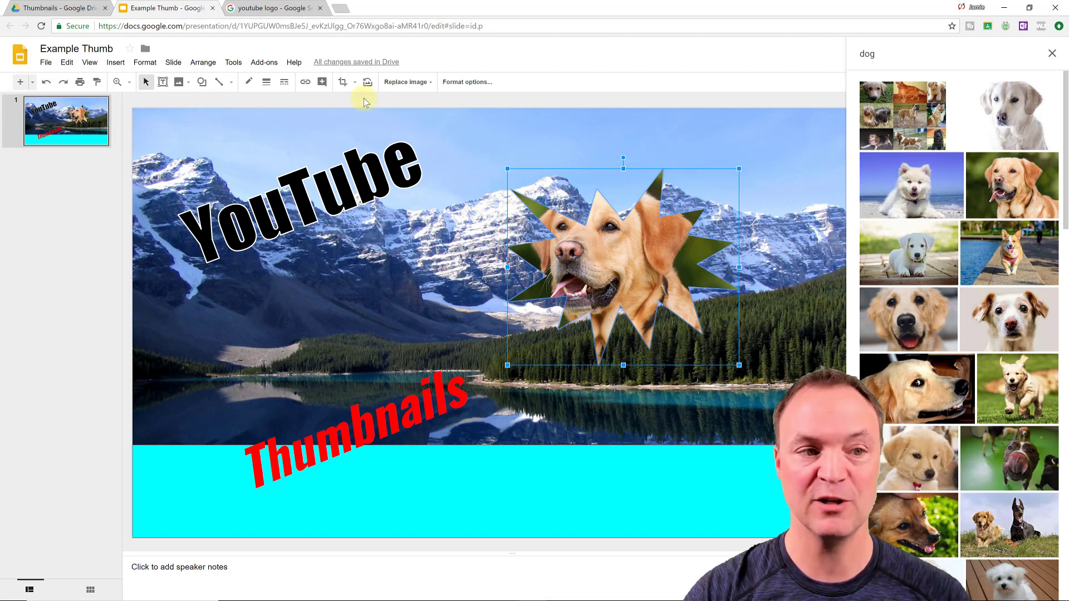
{"action": "left_click_drag", "start_coordinate": [560, 262], "coordinate": [516, 244]}
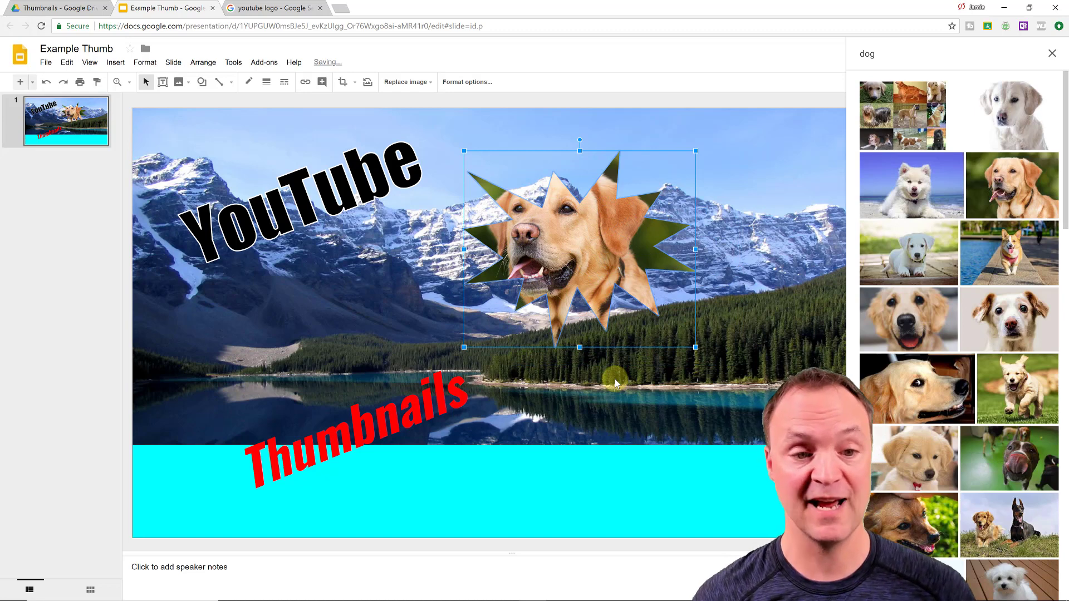
Step: Copy the large YouTube logo image from the image search results
{"action": "left_click", "coordinate": [736, 245]}
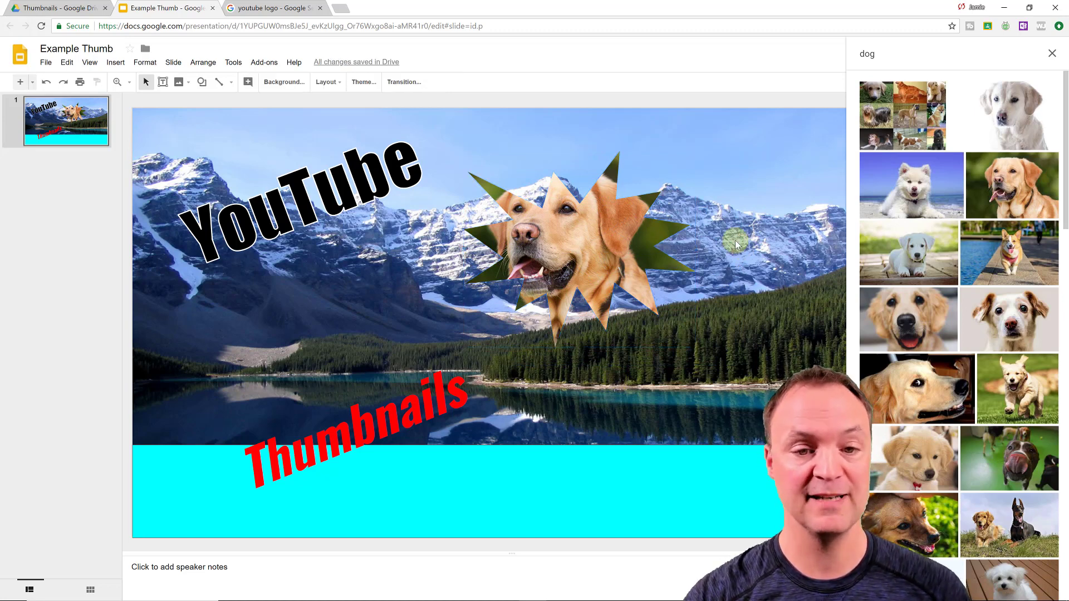
{"action": "left_click", "coordinate": [275, 9]}
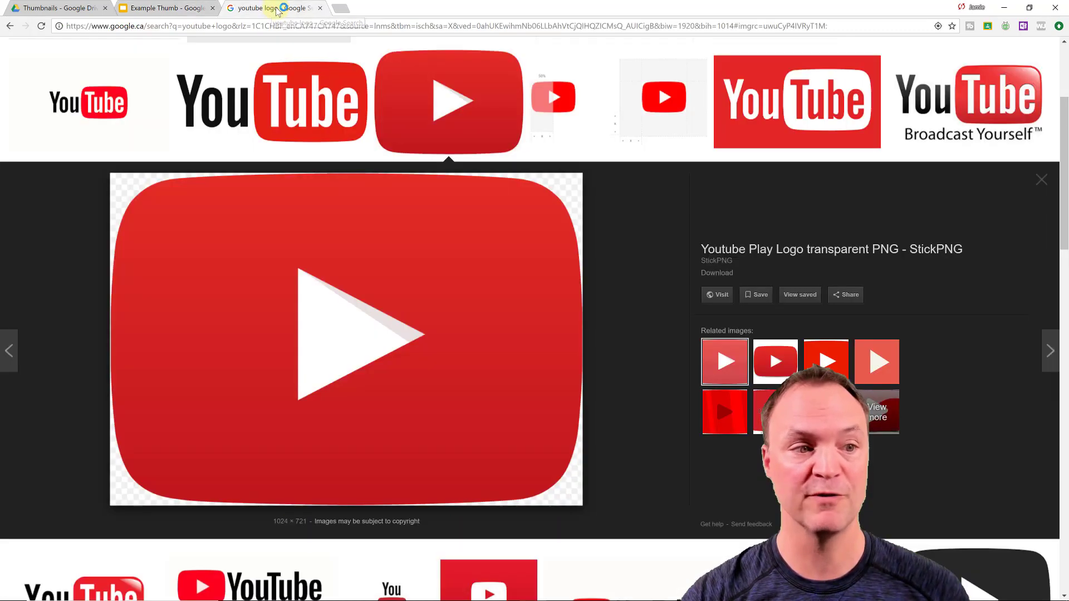
{"action": "right_click", "coordinate": [430, 272]}
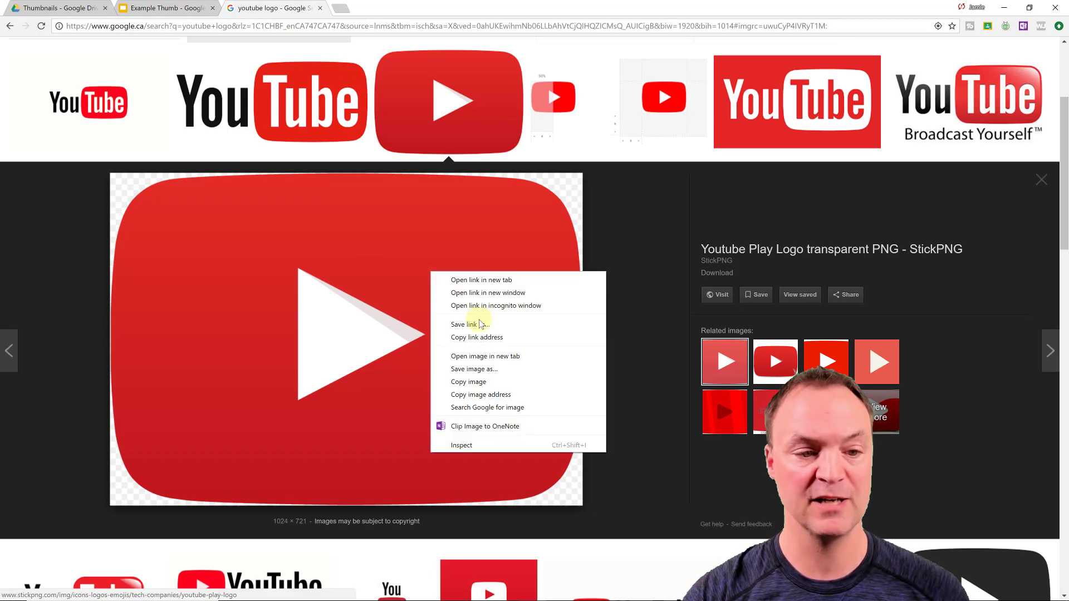
{"action": "left_click", "coordinate": [471, 382]}
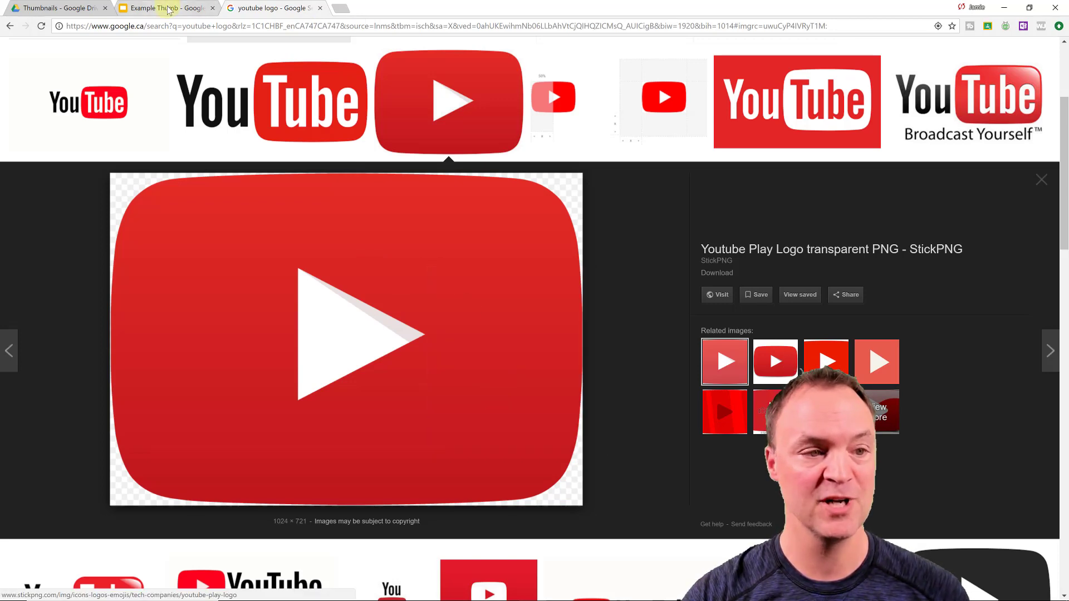
Step: Paste the YouTube logo onto the slide, shrink it and place it at bottom centre
{"action": "left_click", "coordinate": [169, 10]}
{"action": "right_click", "coordinate": [358, 283]}
{"action": "left_click", "coordinate": [399, 325]}
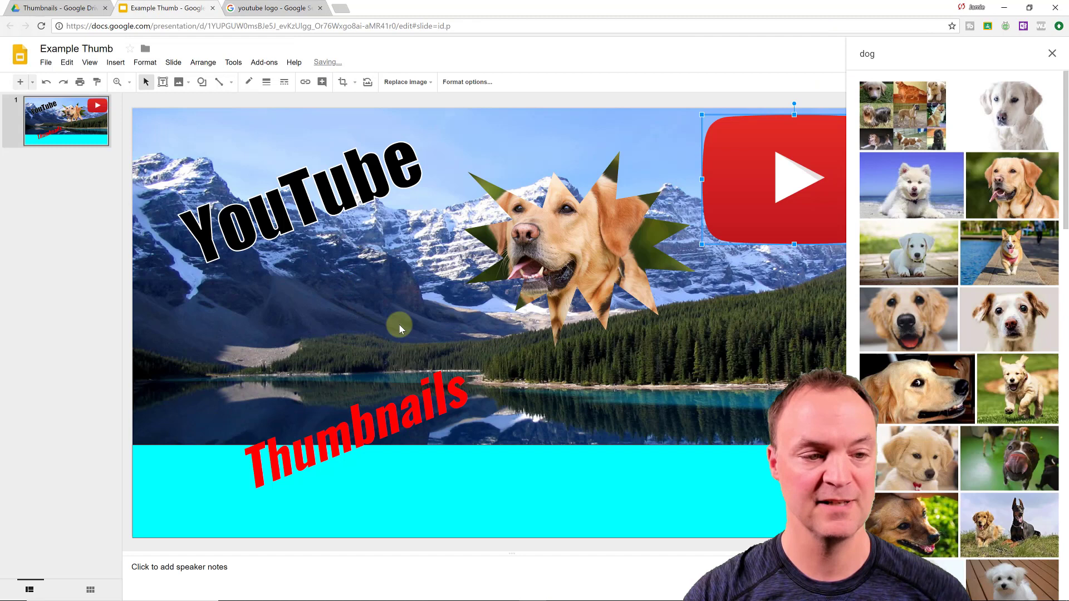
{"action": "left_click_drag", "start_coordinate": [769, 150], "coordinate": [593, 386]}
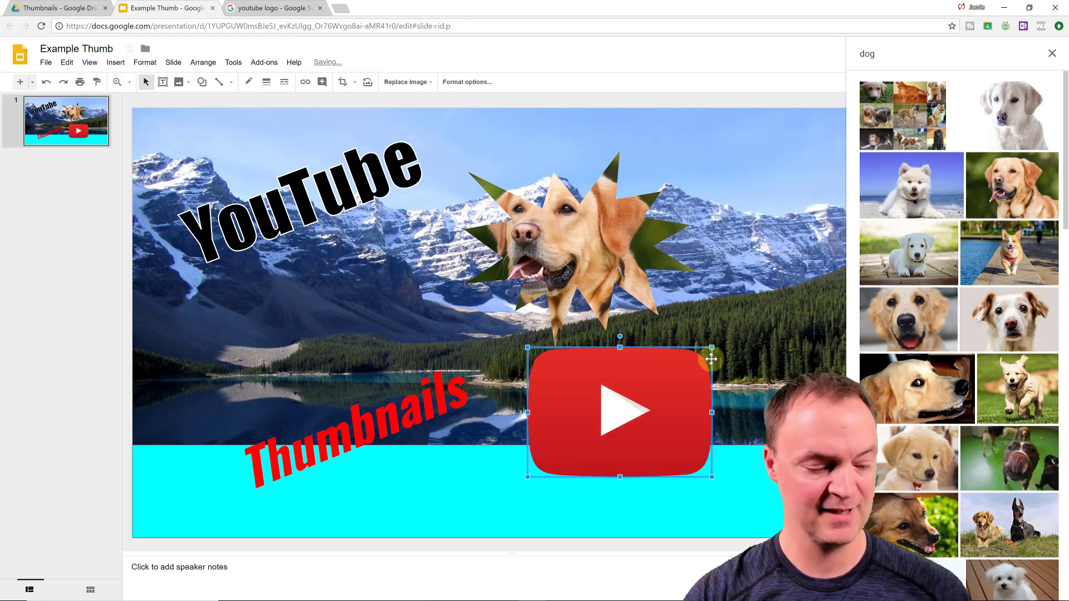
{"action": "left_click_drag", "start_coordinate": [713, 347], "coordinate": [650, 391]}
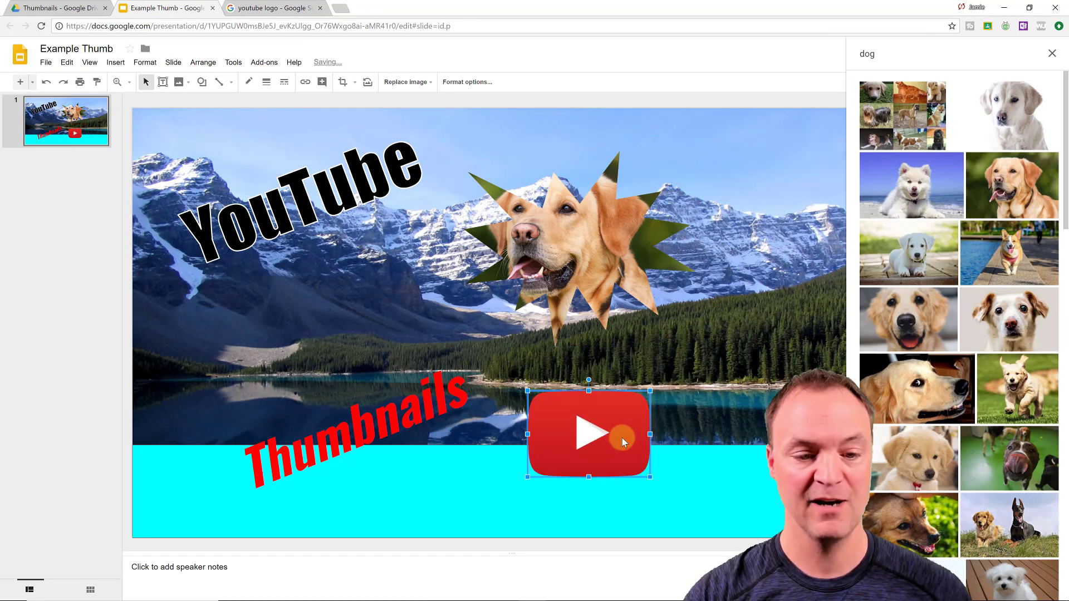
{"action": "left_click_drag", "start_coordinate": [622, 438], "coordinate": [761, 368]}
{"action": "key", "text": "ctrl+z"}
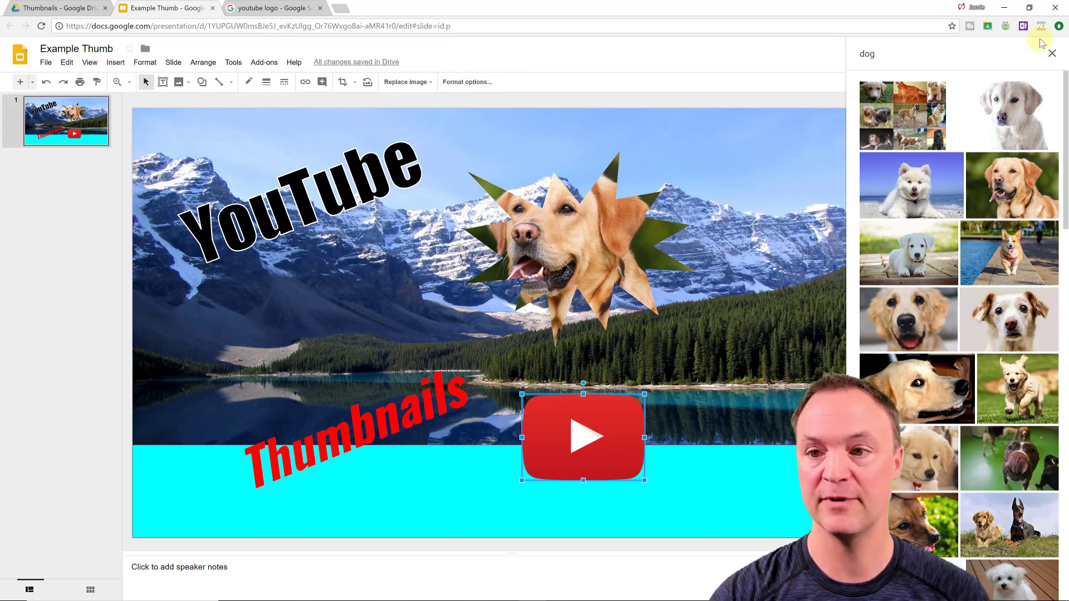
Step: Recolour the YouTube logo to Light 8 yellow and adjust its transparency
{"action": "left_click", "coordinate": [1052, 54]}
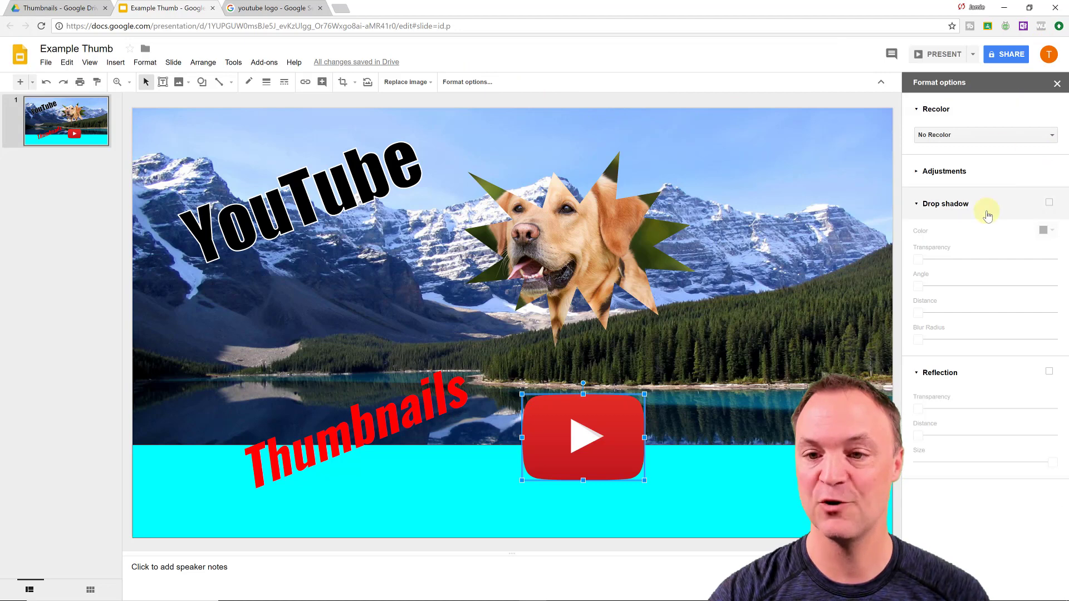
{"action": "left_click", "coordinate": [994, 136]}
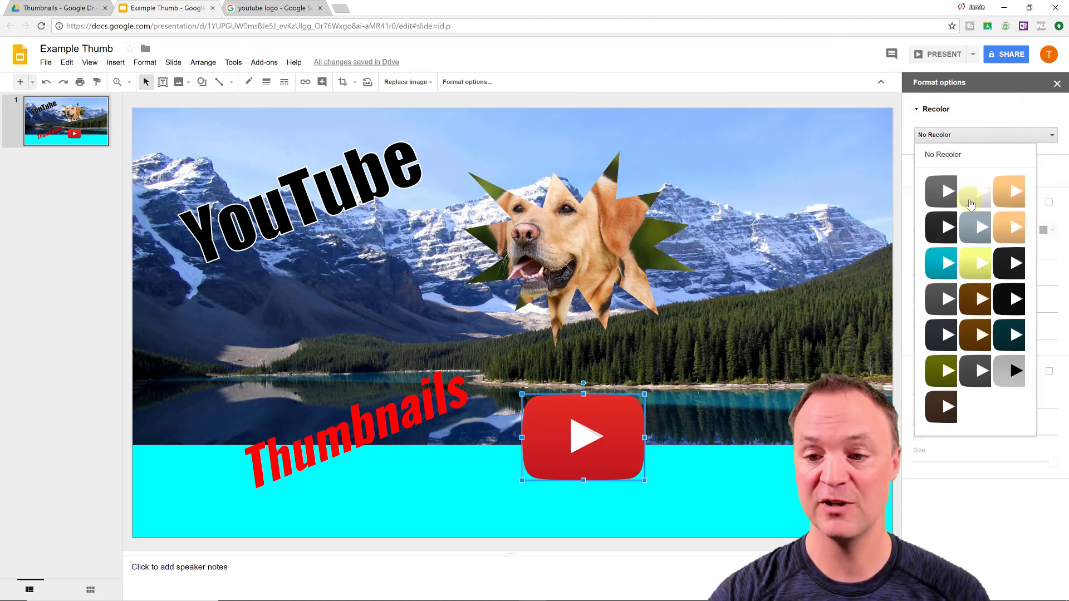
{"action": "left_click", "coordinate": [973, 262]}
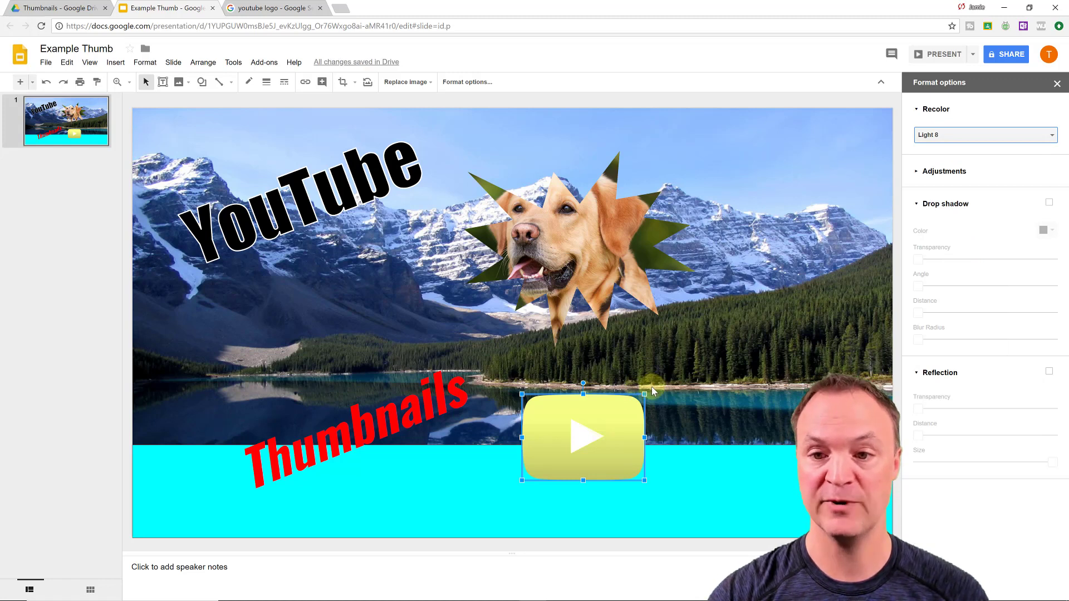
{"action": "left_click", "coordinate": [918, 173]}
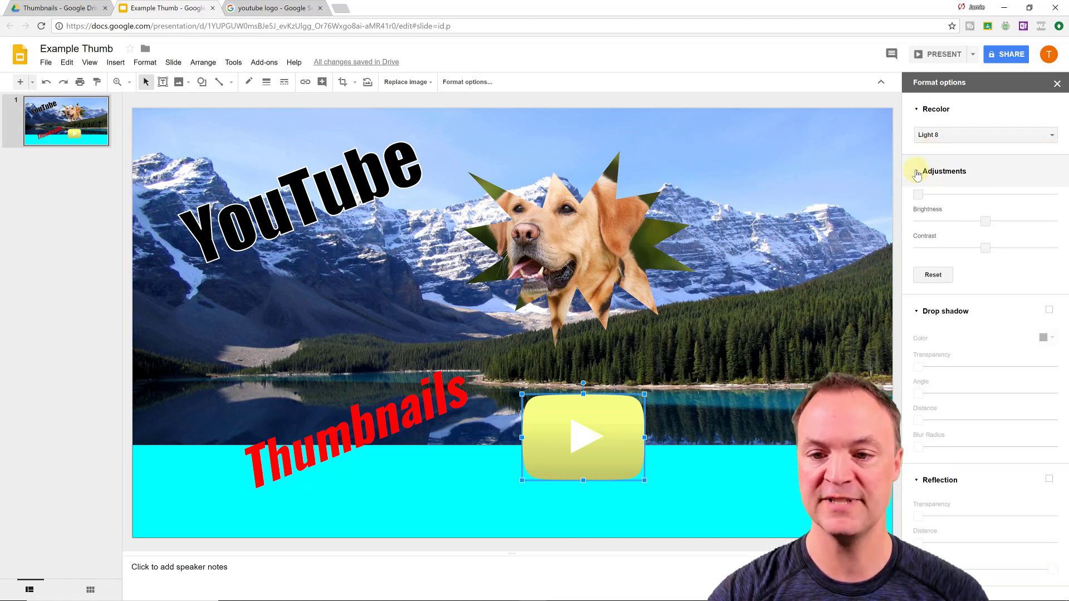
{"action": "mouse_move", "coordinate": [926, 211]}
{"action": "left_mouse_down"}
{"action": "mouse_move", "coordinate": [963, 210]}
{"action": "mouse_move", "coordinate": [917, 208]}
{"action": "left_mouse_up"}
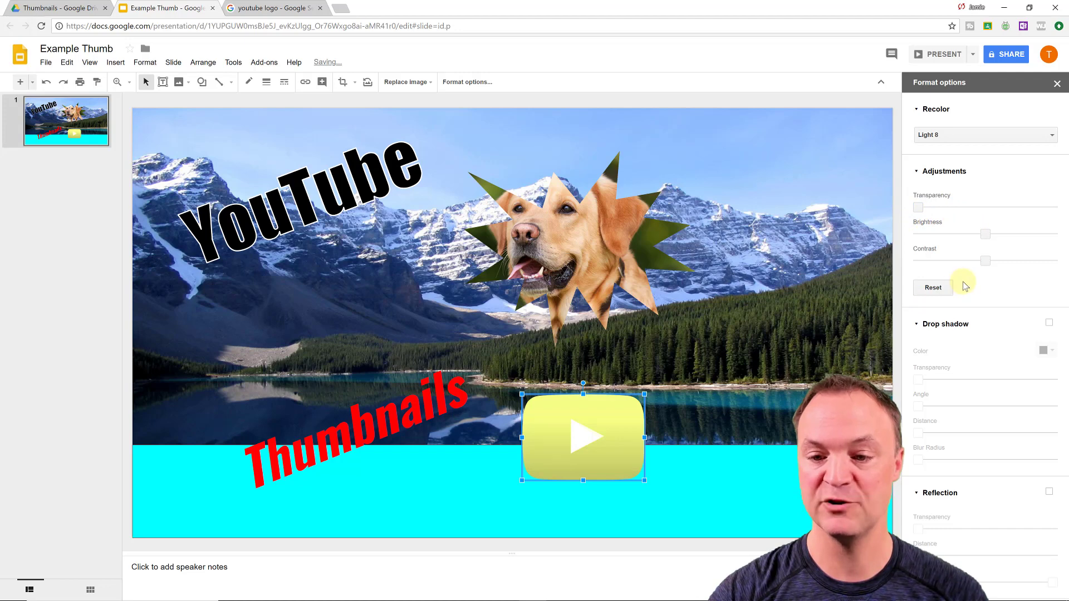
Step: Give the logo a drop shadow with adjusted transparency and distance, plus a reflection
{"action": "left_click", "coordinate": [923, 327]}
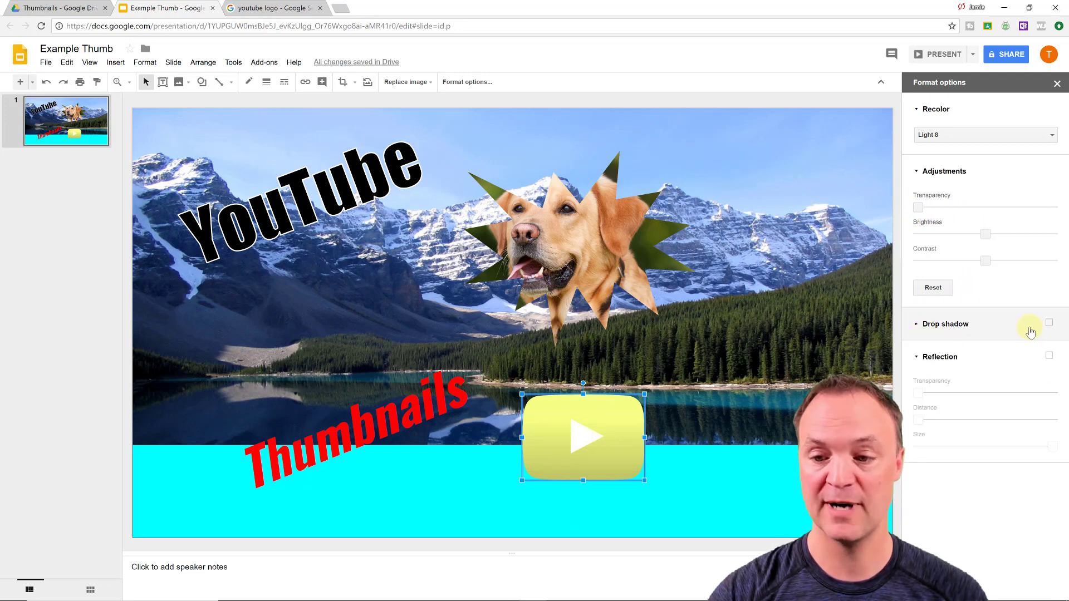
{"action": "left_click", "coordinate": [1049, 323]}
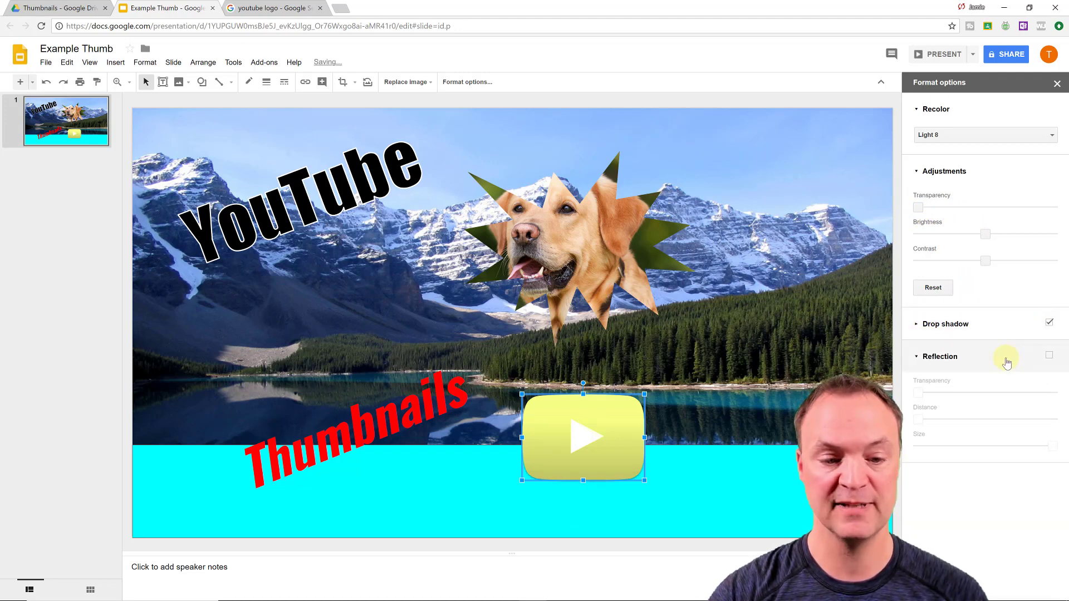
{"action": "left_click", "coordinate": [917, 324]}
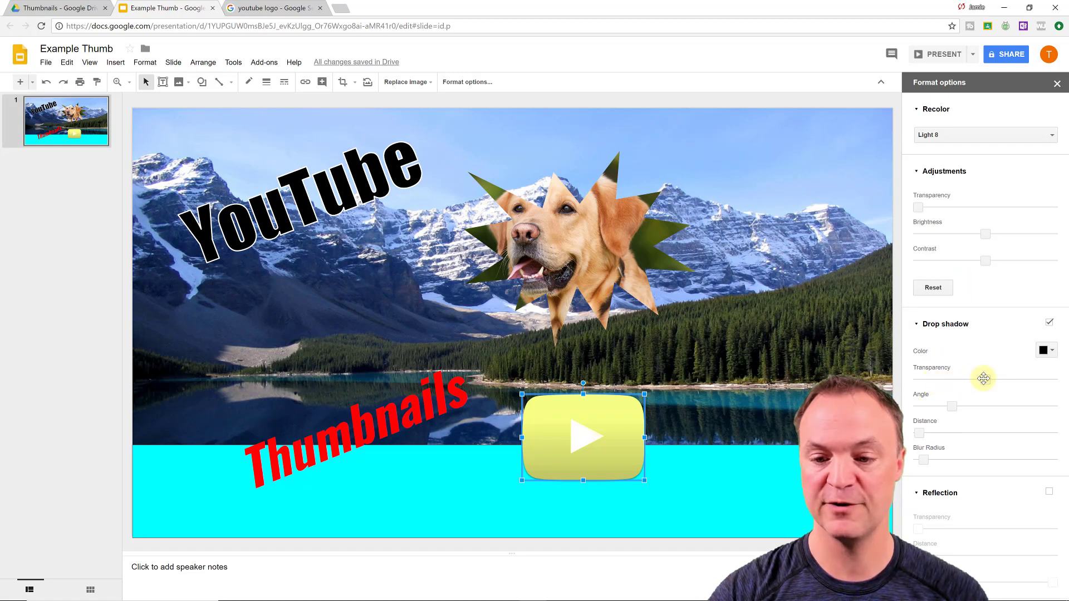
{"action": "left_click_drag", "start_coordinate": [983, 378], "coordinate": [1007, 380]}
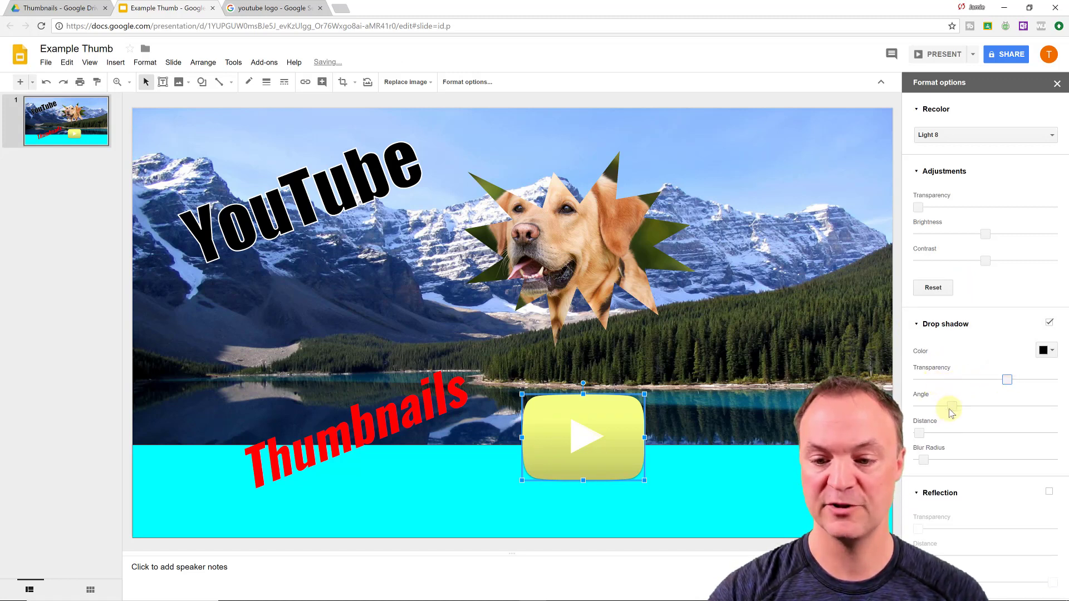
{"action": "left_click_drag", "start_coordinate": [941, 433], "coordinate": [942, 432]}
{"action": "left_click", "coordinate": [1049, 492]}
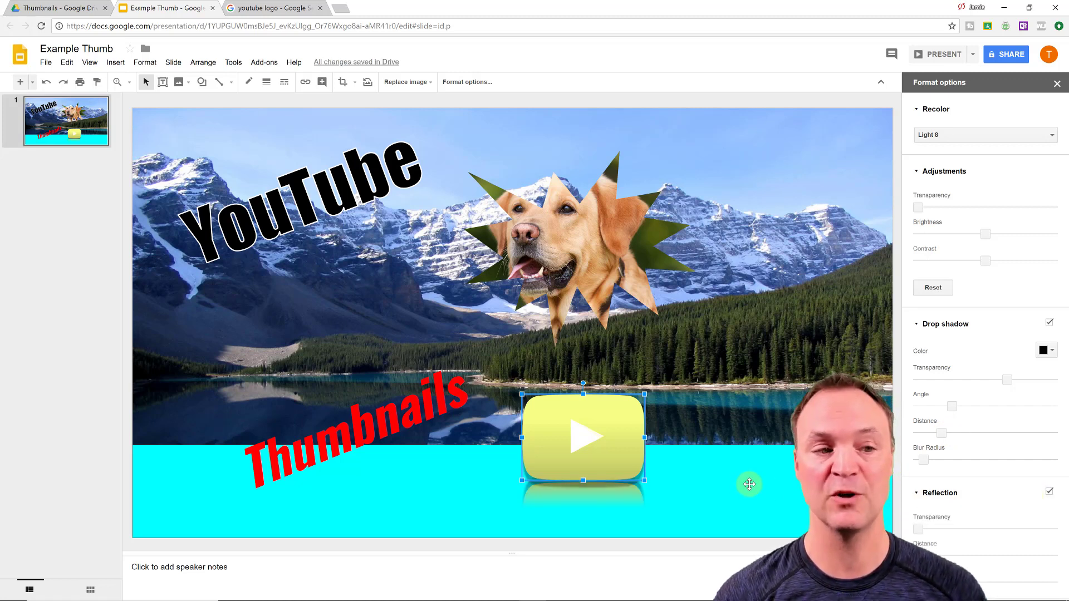
{"action": "left_click", "coordinate": [335, 205]}
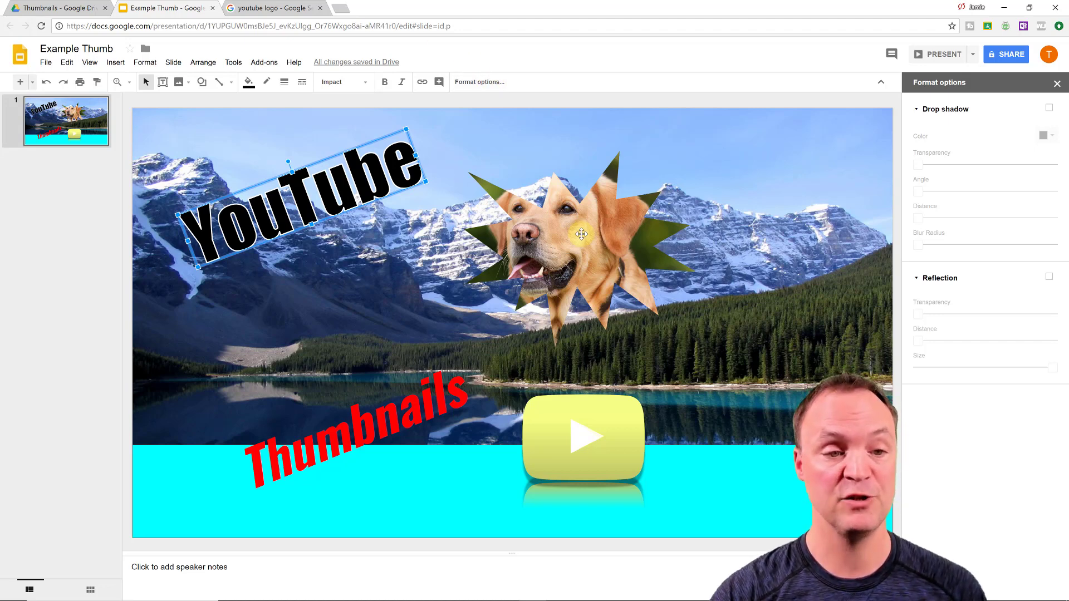
Step: Download the current slide as a JPEG image
{"action": "left_click", "coordinate": [374, 322]}
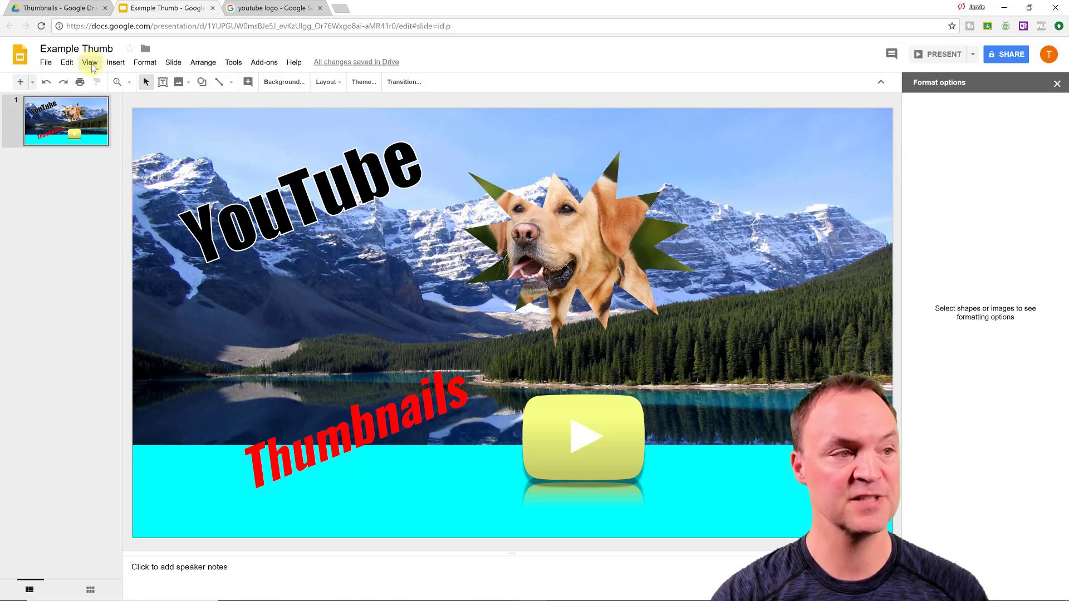
{"action": "left_click", "coordinate": [48, 65]}
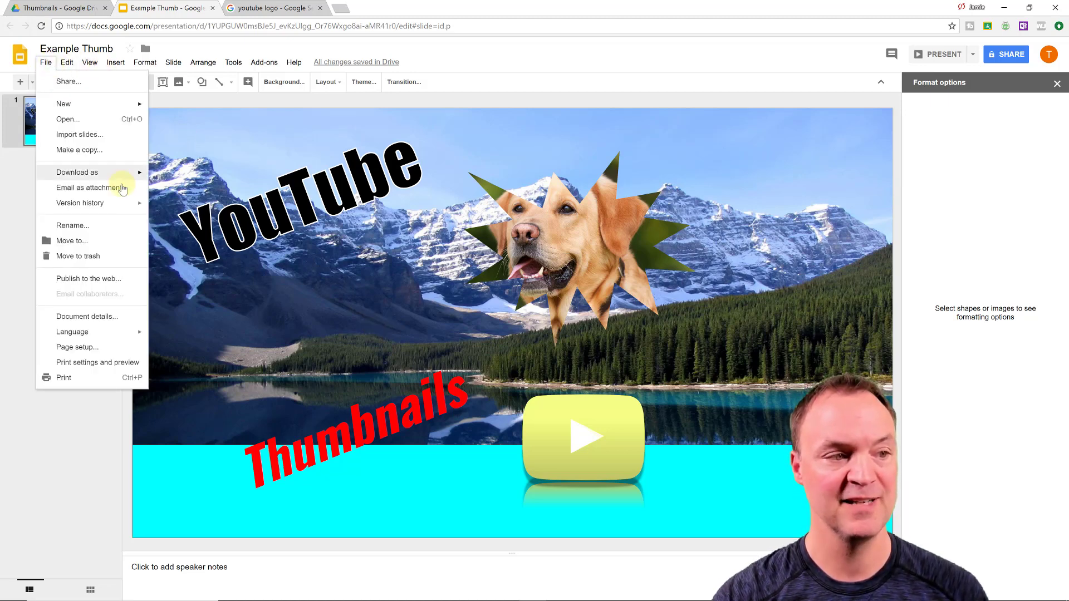
{"action": "mouse_move", "coordinate": [114, 173]}
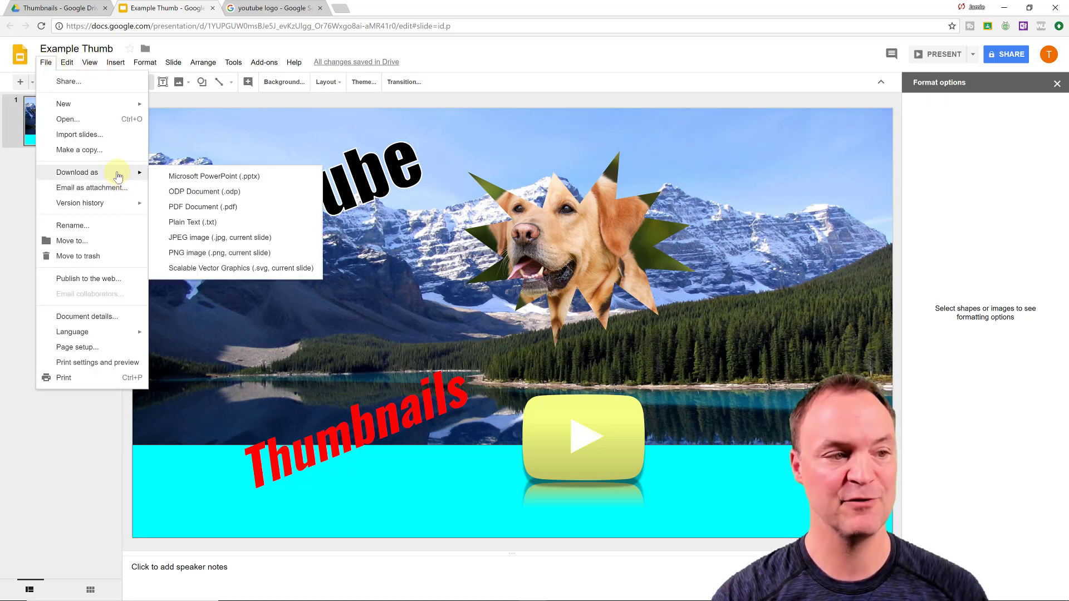
{"action": "left_click", "coordinate": [222, 238]}
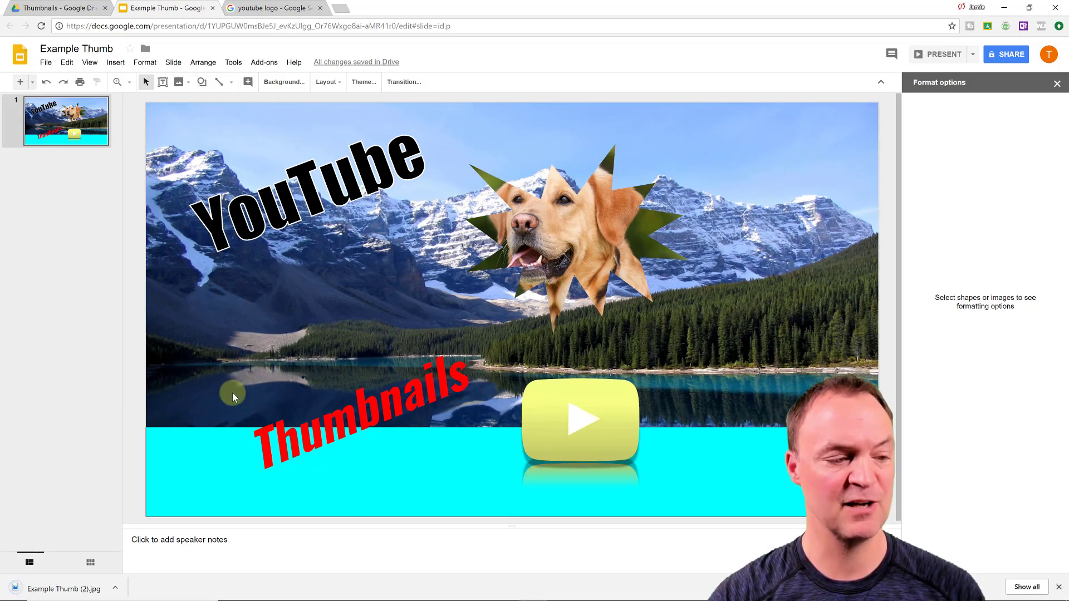
Step: Open the downloaded Example Thumb (2).jpg from the download bar
{"action": "left_click", "coordinate": [107, 589]}
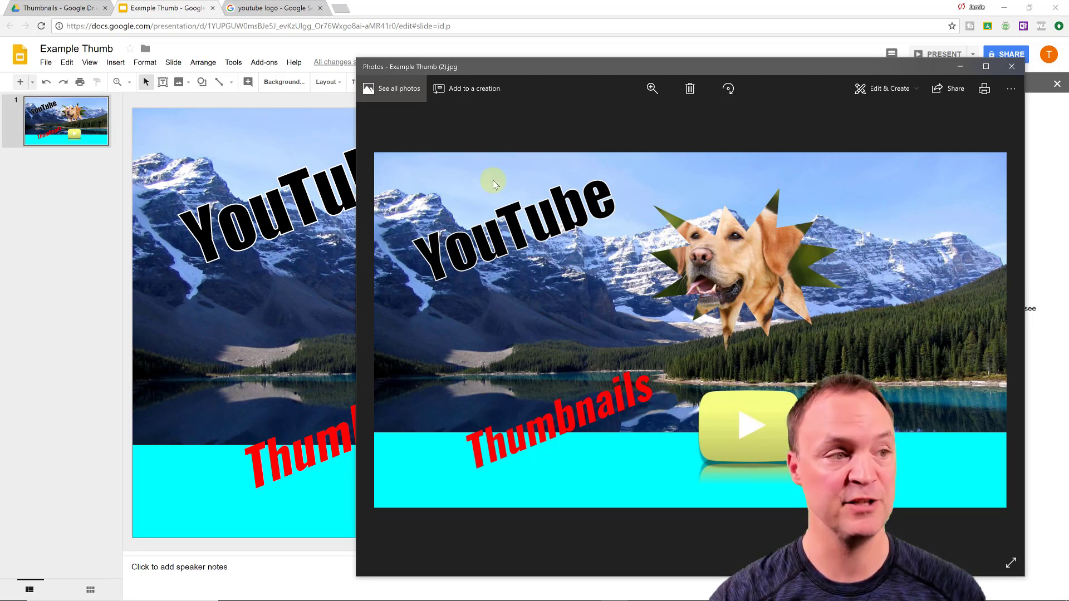
Step: Switch to the Thumbnails - Google Drive browser tab
{"action": "left_click", "coordinate": [64, 11]}
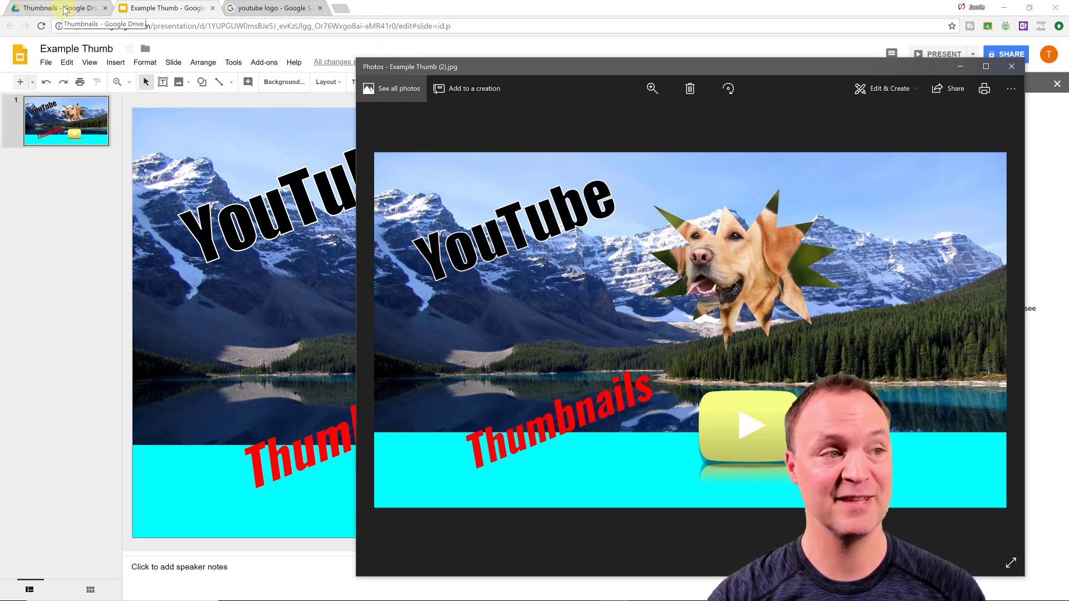